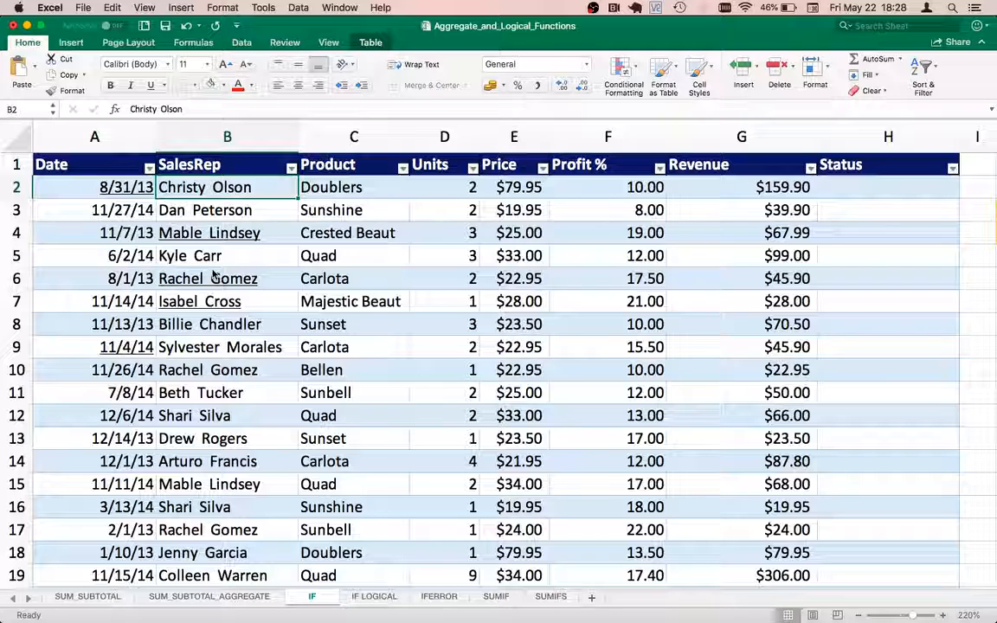
Move along row 2 from SalesRep through Product, Units and Revenue to the empty Status cell.
{"action": "key", "text": "Right"}
{"action": "key", "text": "Left"}
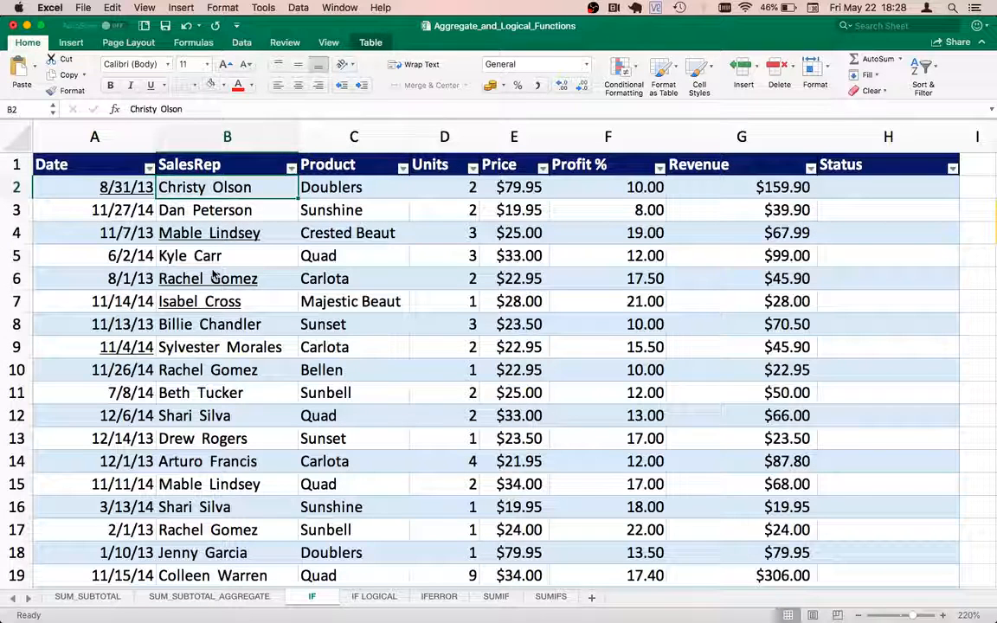
{"action": "key", "text": "Right"}
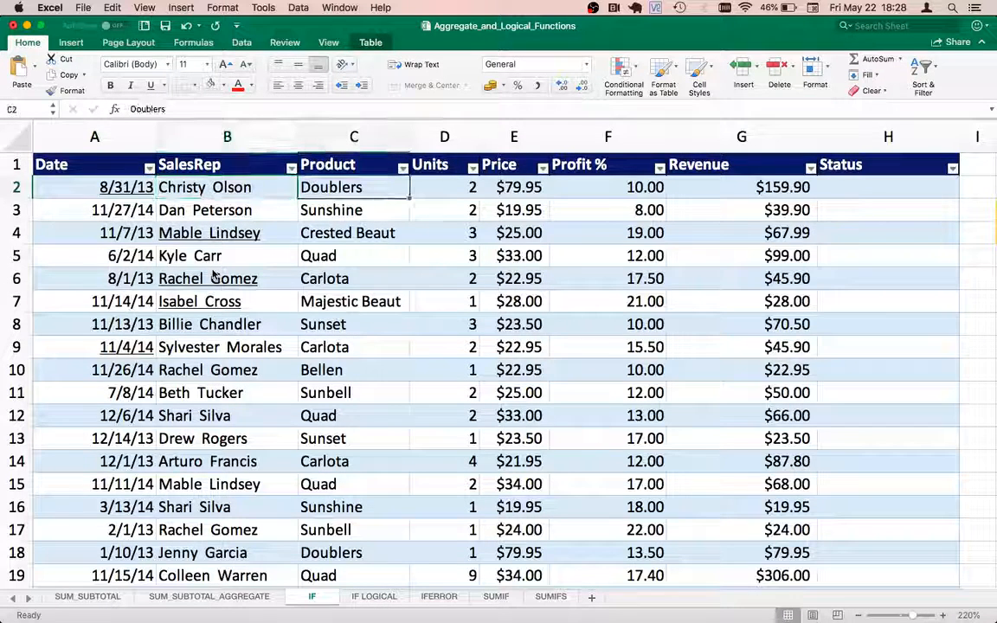
{"action": "key", "text": "Right"}
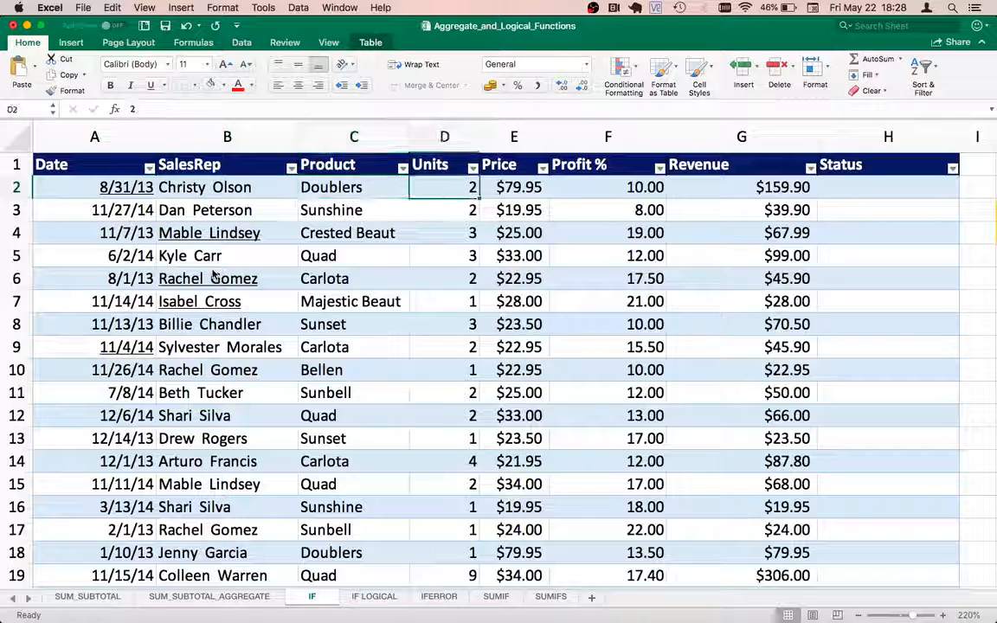
{"action": "key", "text": "Right"}
{"action": "key", "text": "Right"}
{"action": "key", "text": "Right"}
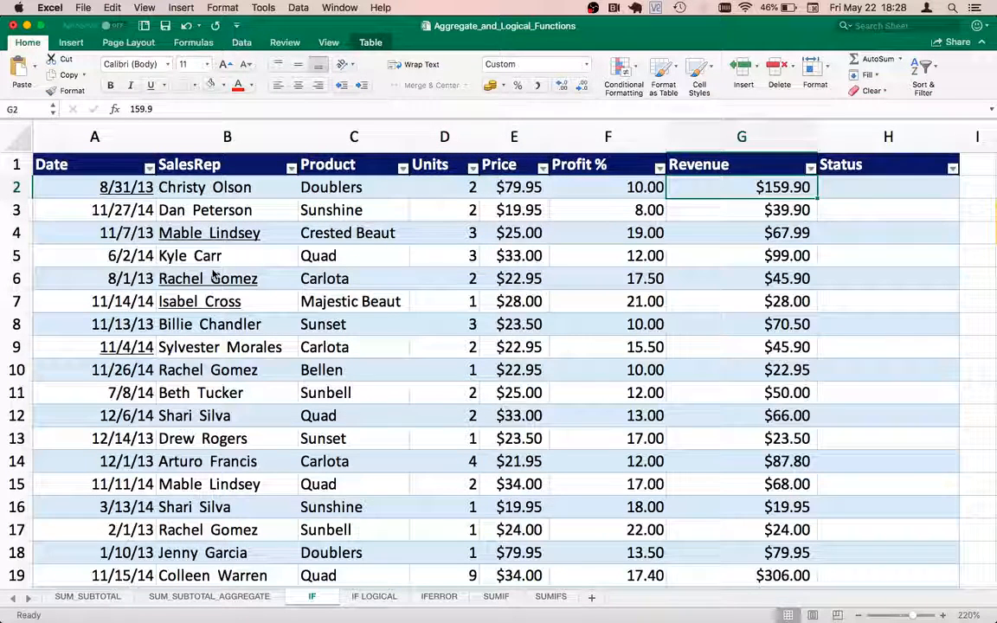
{"action": "key", "text": "Right"}
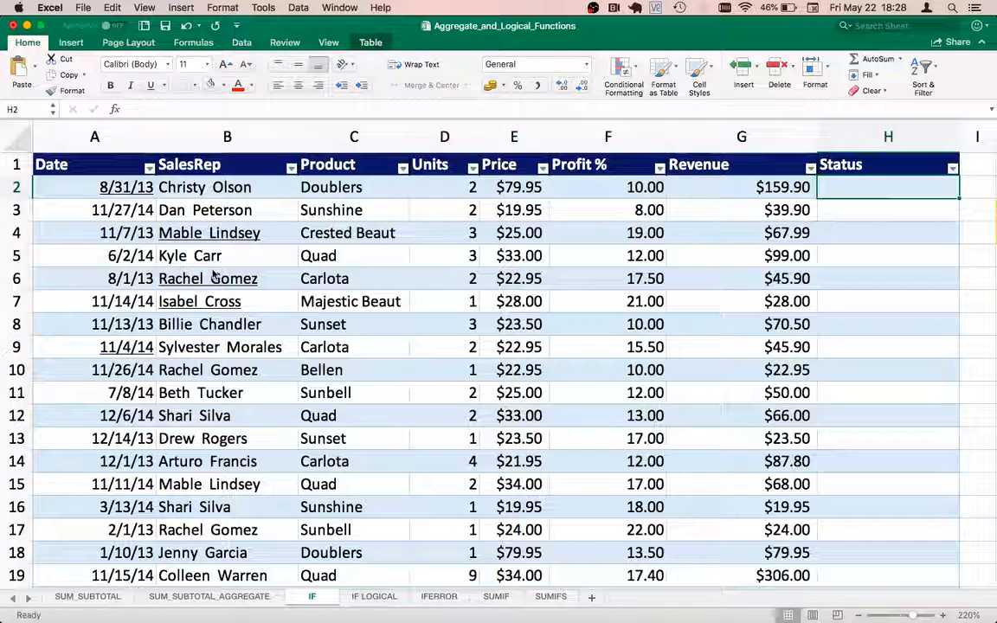
Inspect the Average Revenue label and its rounded-down average formula in J4.
{"action": "key", "text": "Right"}
{"action": "key", "text": "Right"}
{"action": "key", "text": "Right"}
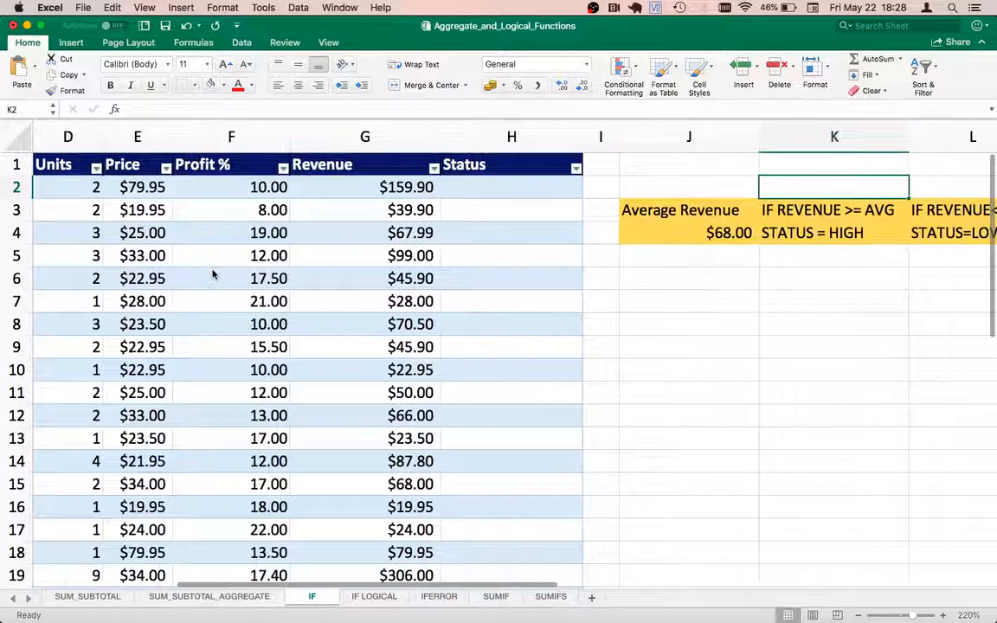
{"action": "key", "text": "Left"}
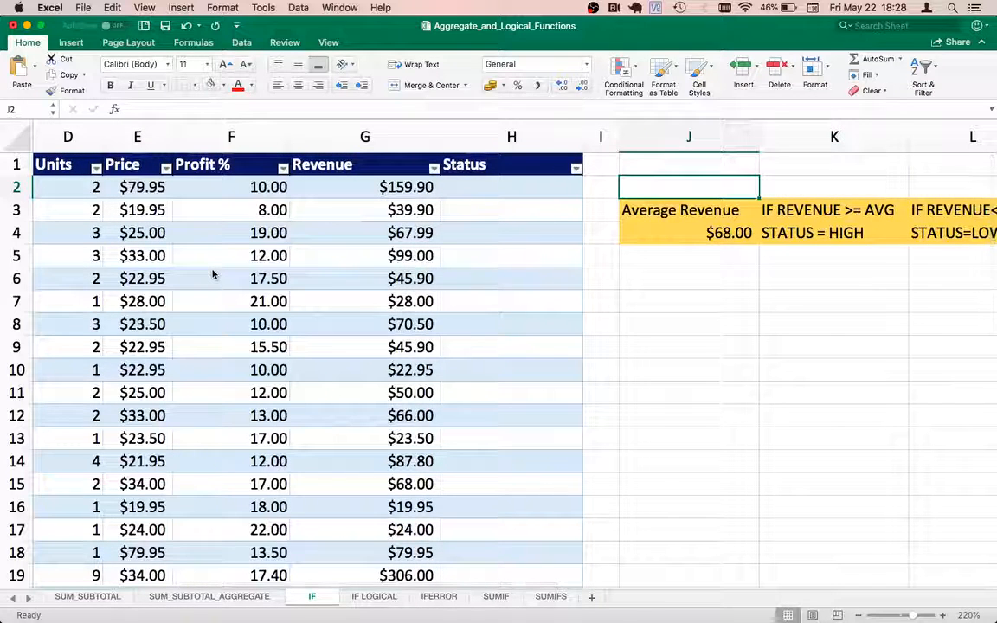
{"action": "key", "text": "Down"}
{"action": "key", "text": "Down"}
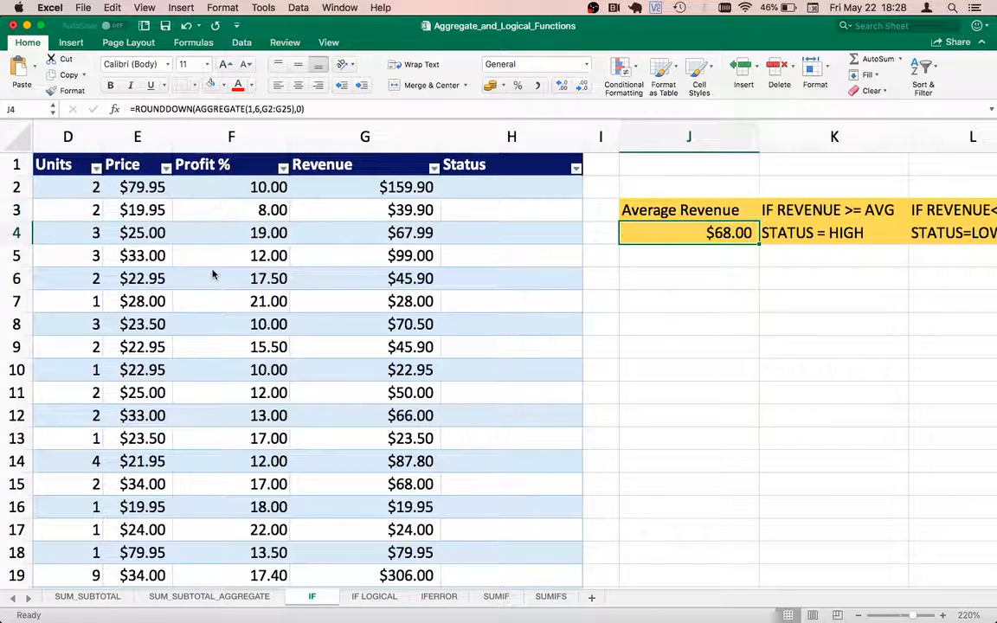
{"action": "key", "text": "Up"}
{"action": "key", "text": "Right"}
{"action": "key", "text": "super+c"}
{"action": "key", "text": "Escape"}
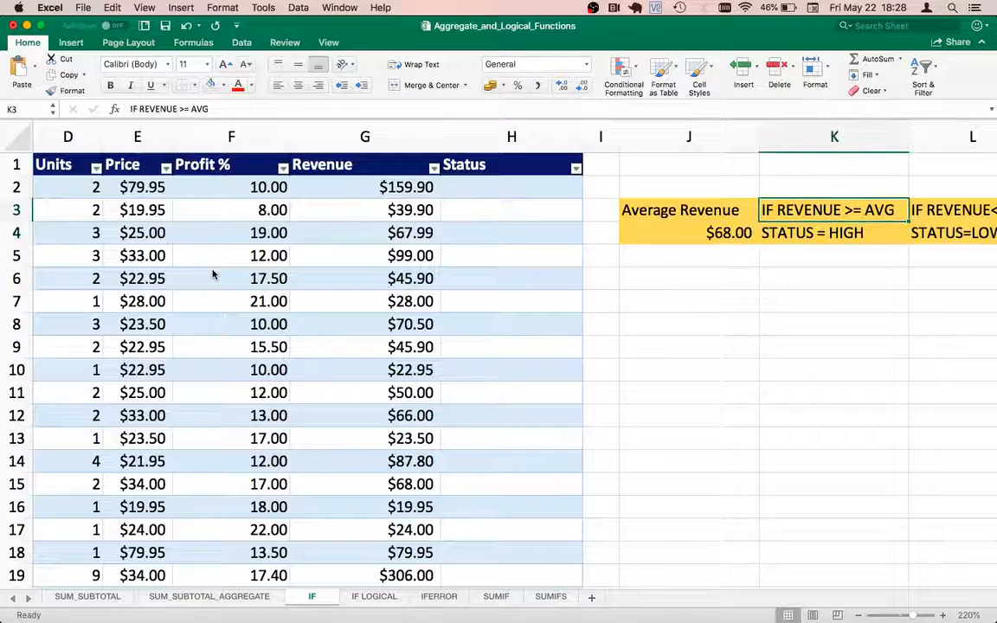
{"action": "key", "text": "Left"}
{"action": "key", "text": "Down"}
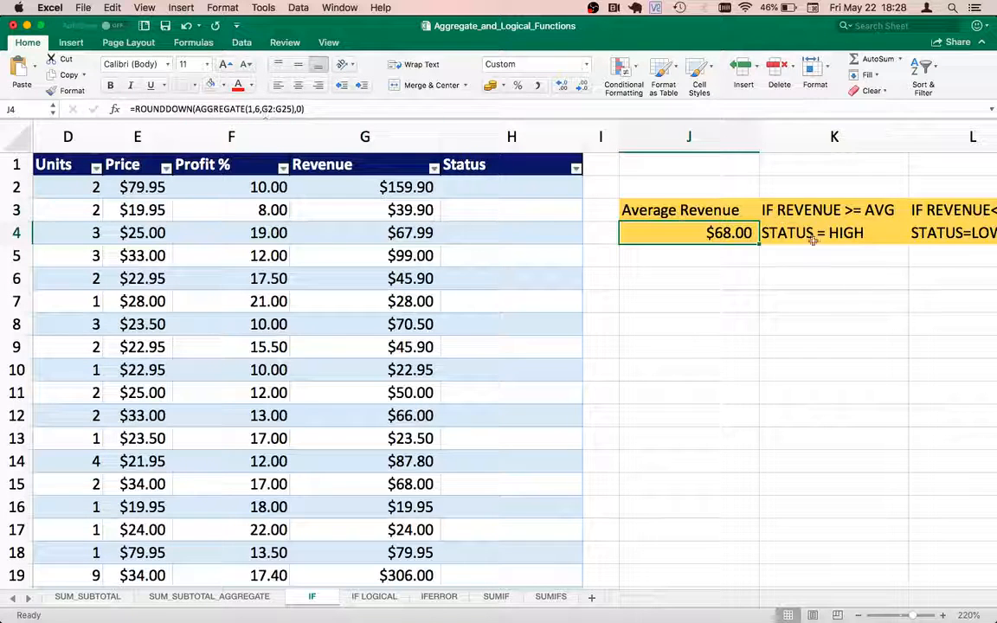
Review the HIGH and LOW rule notes, then return to Status cell H2.
{"action": "left_click", "coordinate": [783, 212]}
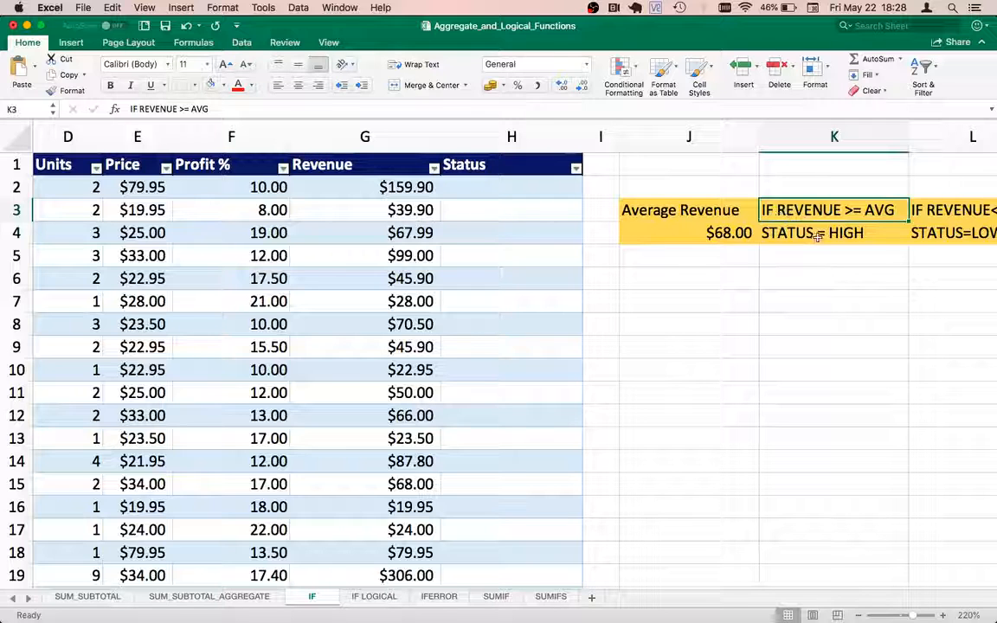
{"action": "left_click", "coordinate": [814, 233]}
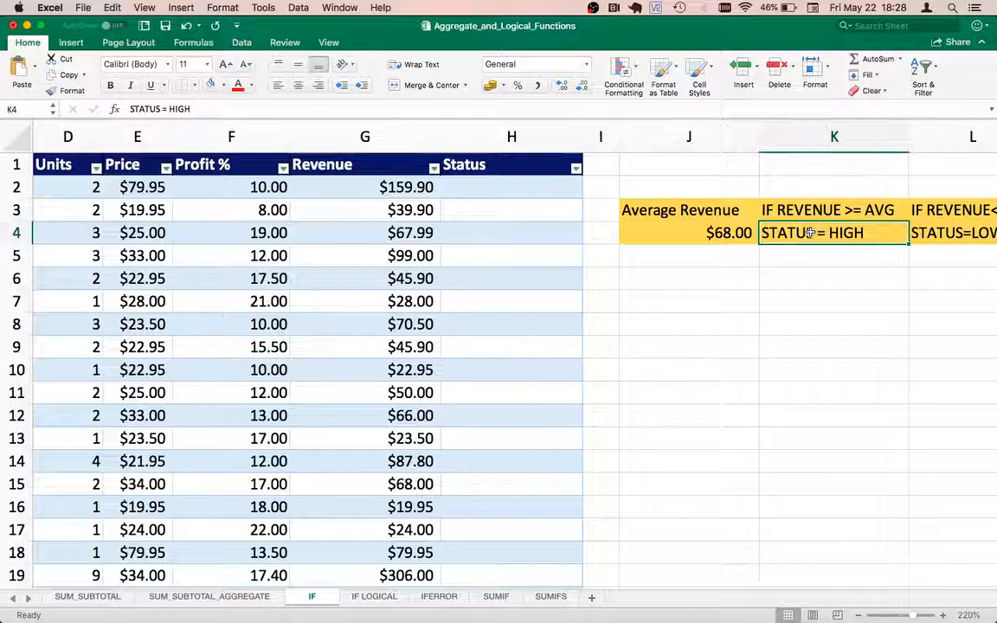
{"action": "key", "text": "Right"}
{"action": "key", "text": "Up"}
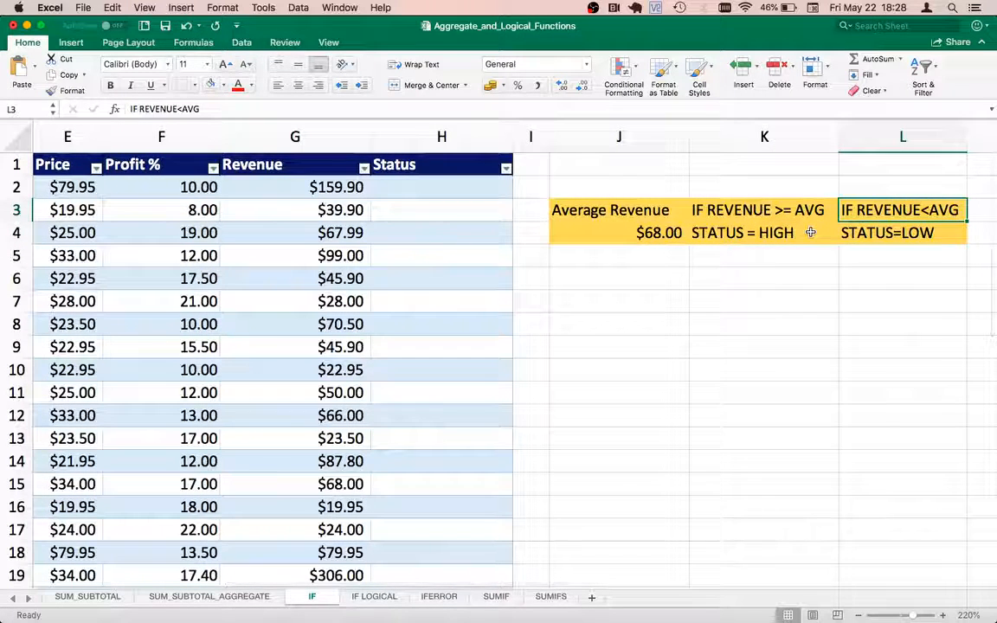
{"action": "key", "text": "Down"}
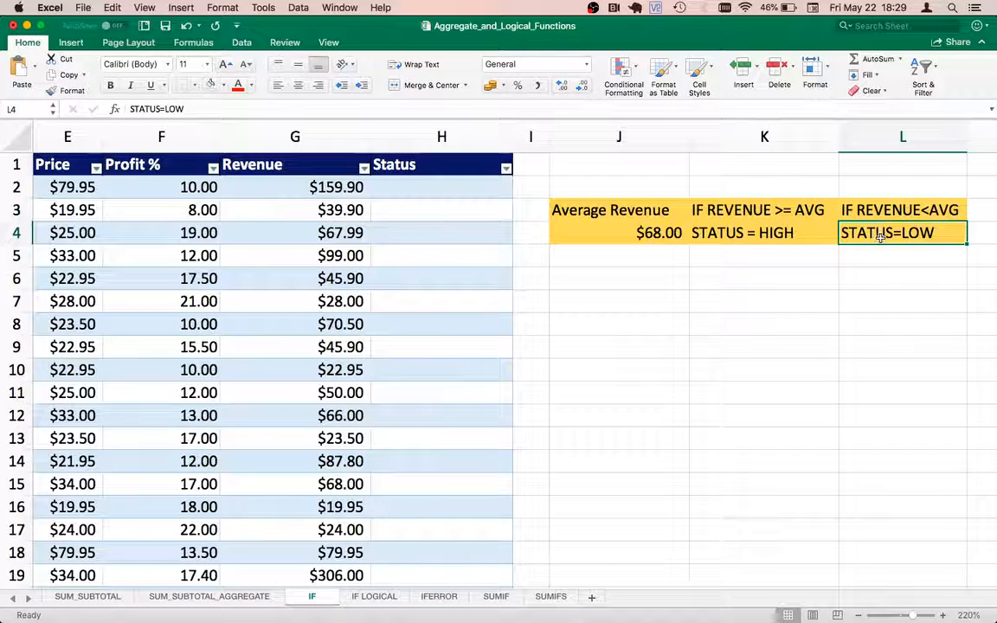
{"action": "key", "text": "Left"}
{"action": "key", "text": "Left"}
{"action": "key", "text": "Left"}
{"action": "key", "text": "Left"}
{"action": "key", "text": "Left"}
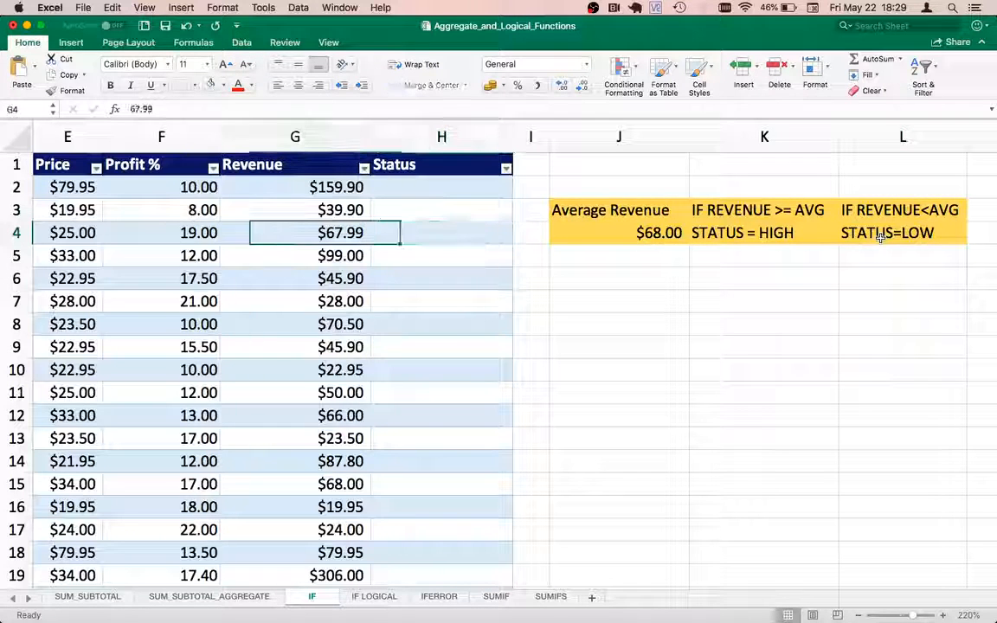
{"action": "key", "text": "Right"}
{"action": "key", "text": "Up"}
{"action": "key", "text": "Up"}
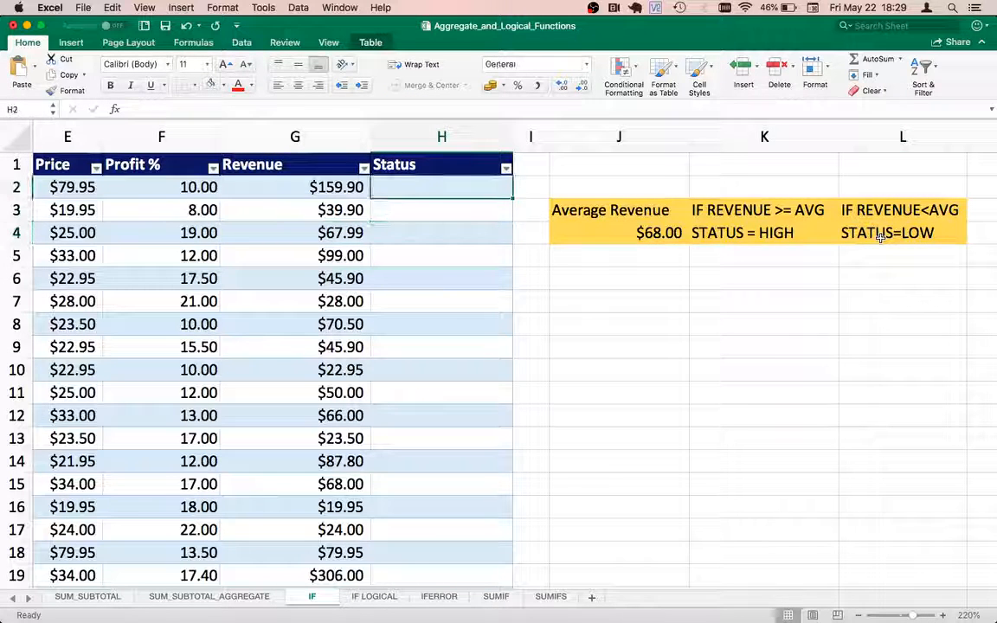
{"action": "type", "text": "=I"}
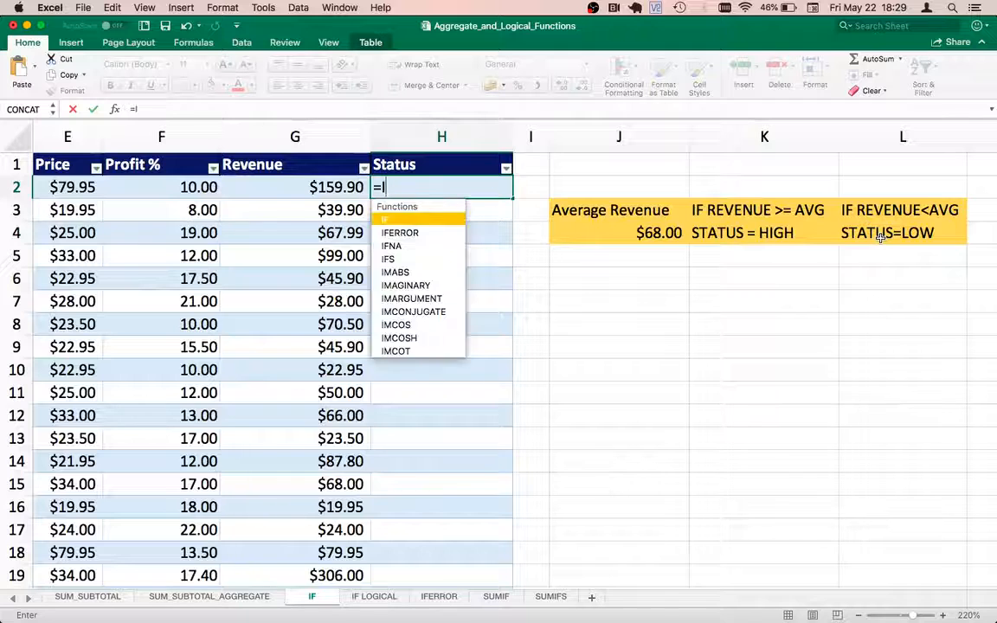
{"action": "type", "text": "F"}
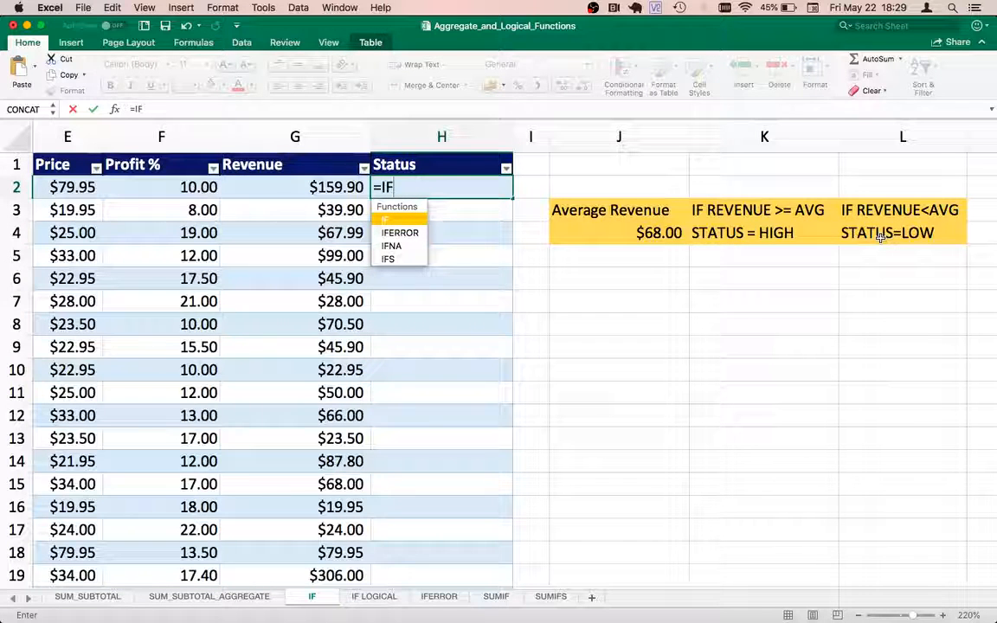
{"action": "type", "text": "("}
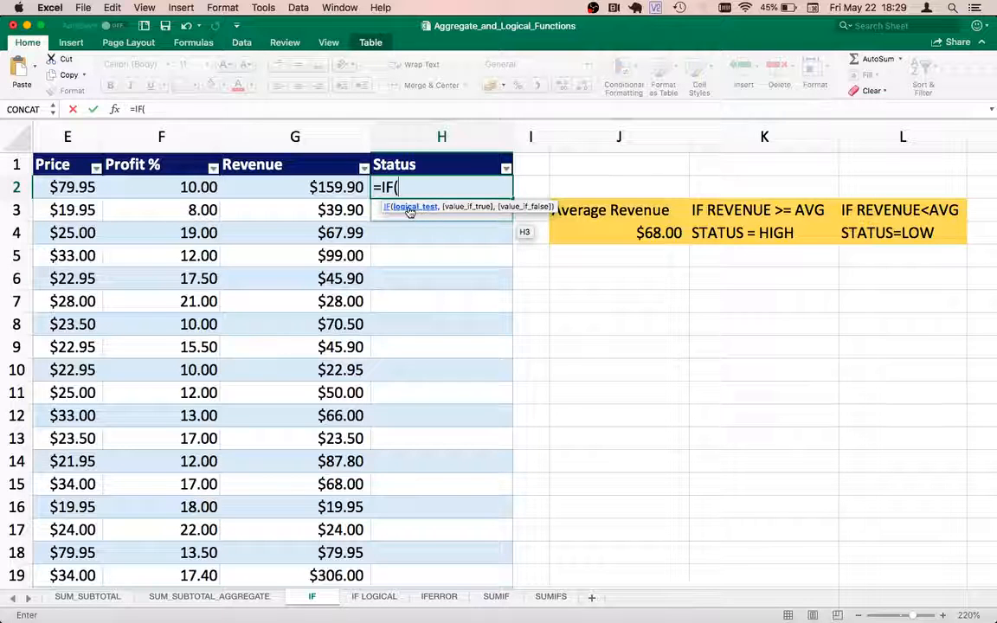
{"action": "left_click", "coordinate": [278, 187]}
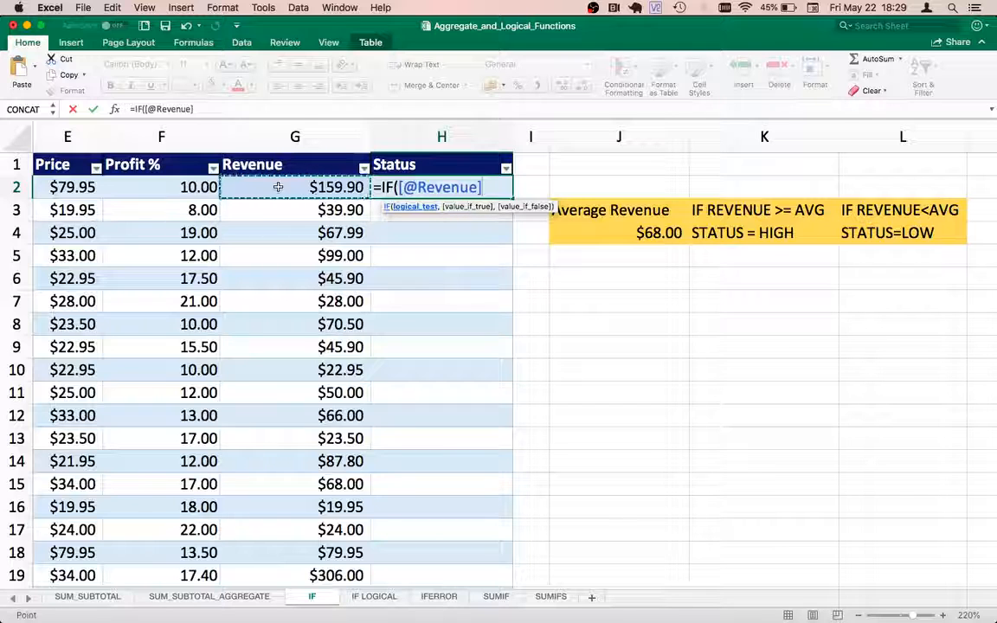
{"action": "type", "text": ">"}
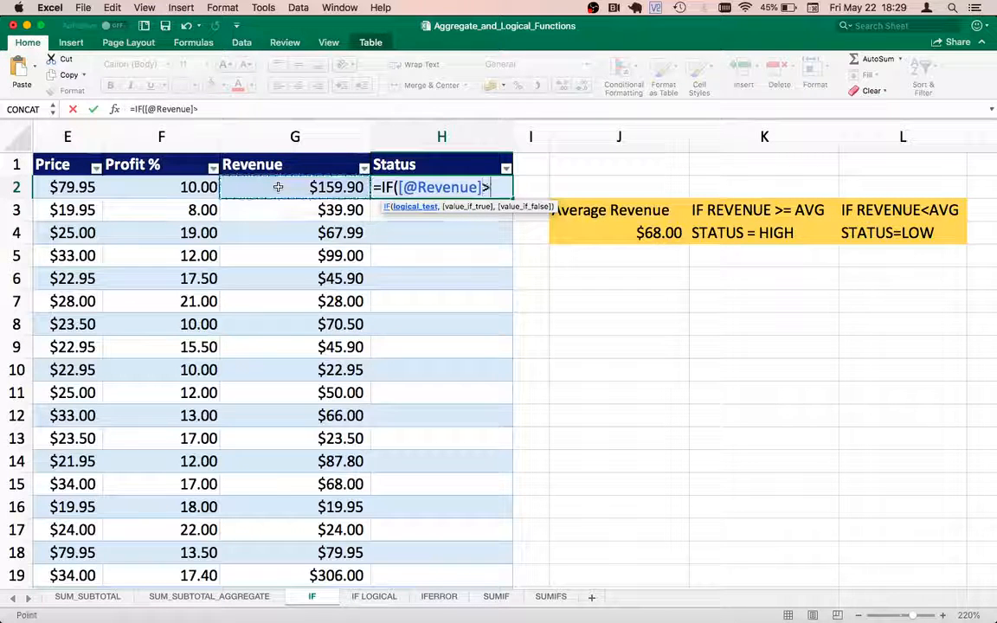
{"action": "type", "text": "="}
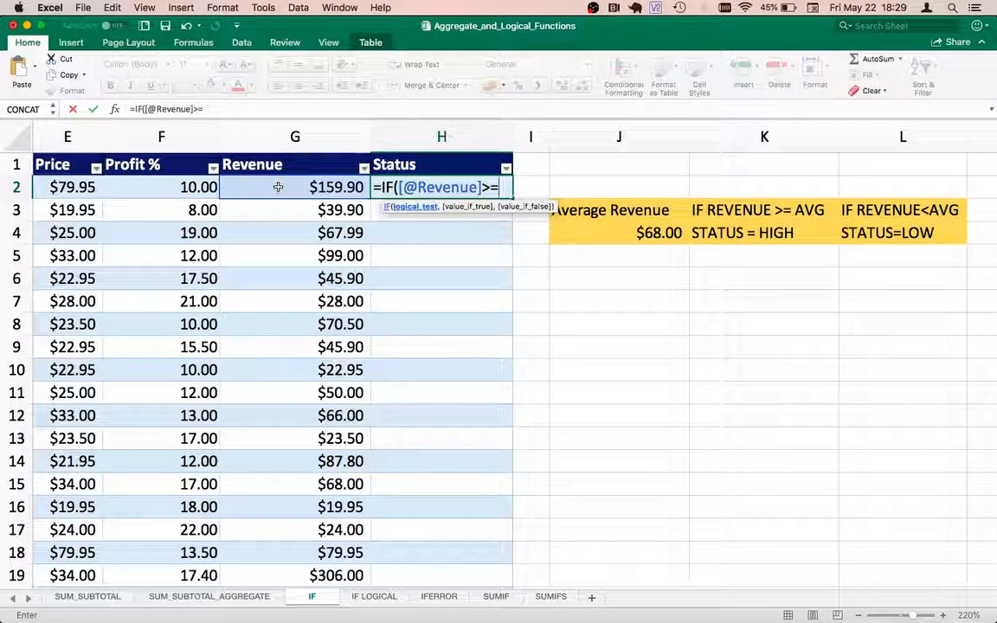
{"action": "left_click", "coordinate": [605, 231]}
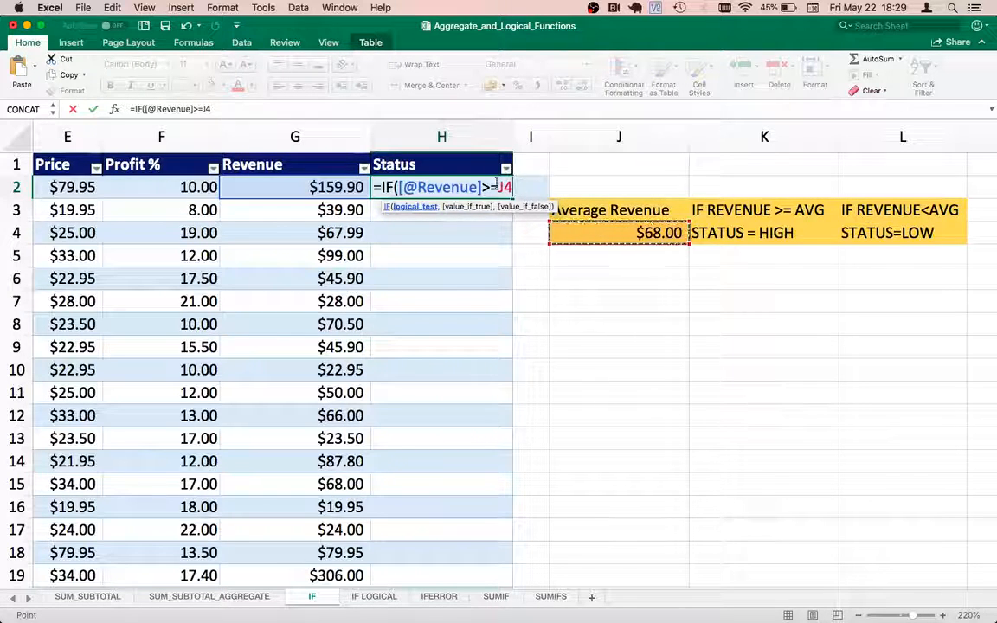
{"action": "left_click_drag", "start_coordinate": [498, 188], "coordinate": [523, 188]}
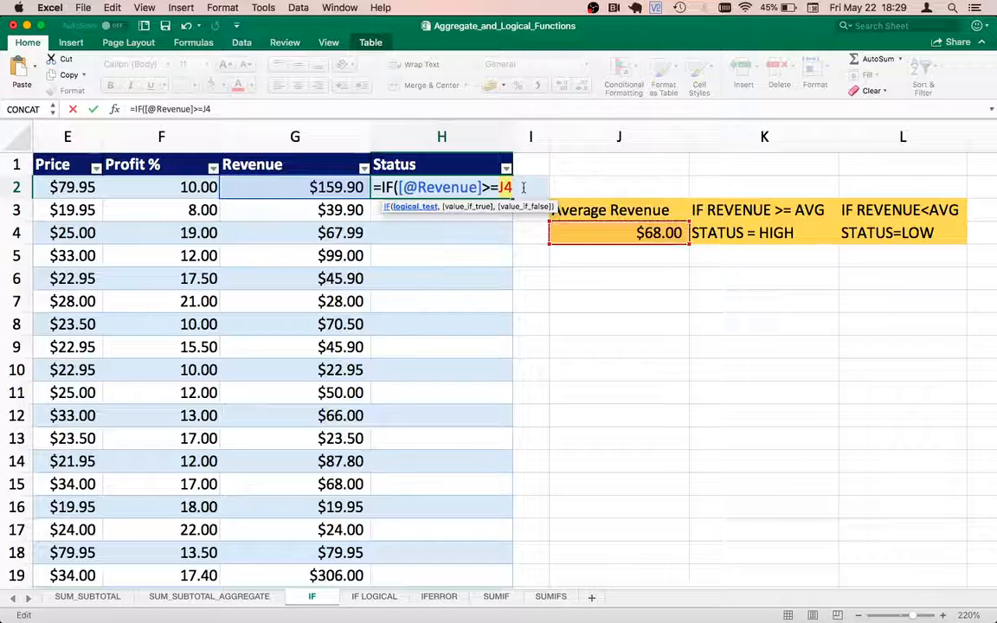
Make J4 absolute as $J$4 and add the "HIGH" and "LOW" results to the IF formula.
{"action": "key", "text": "F4"}
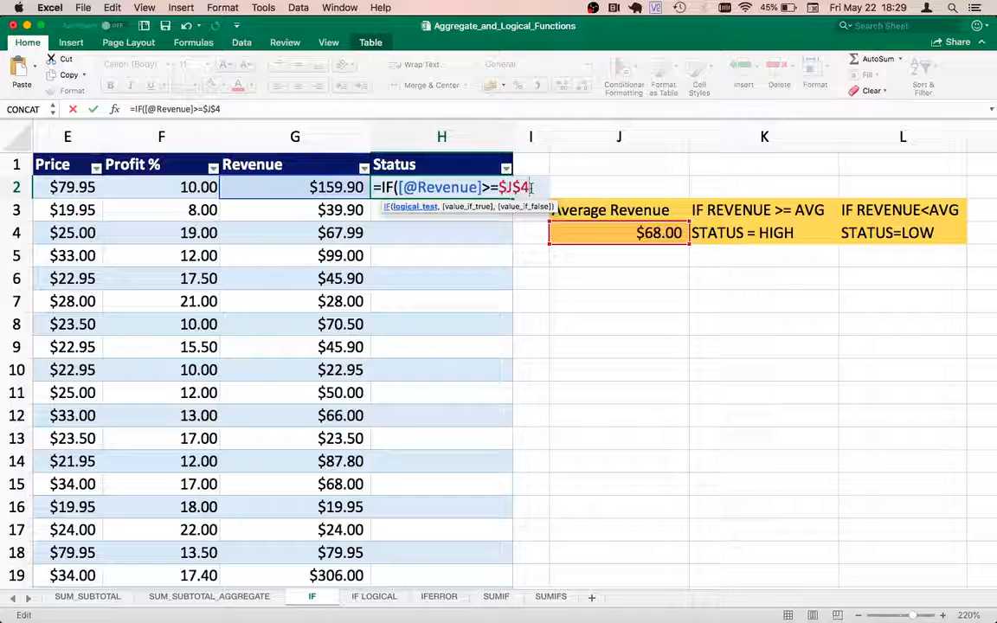
{"action": "type", "text": ","}
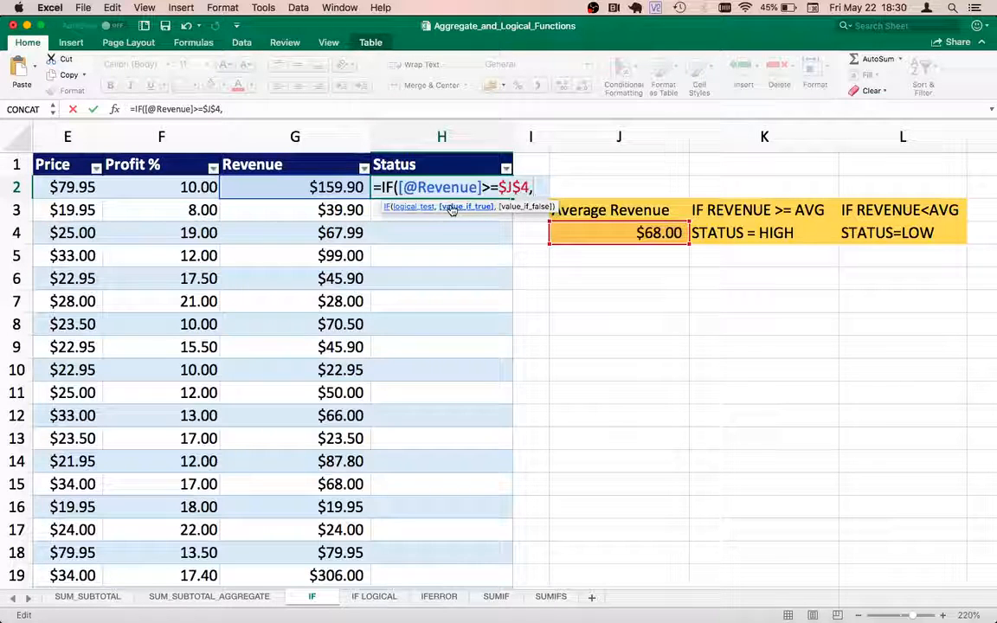
{"action": "type", "text": "\"HIGH"}
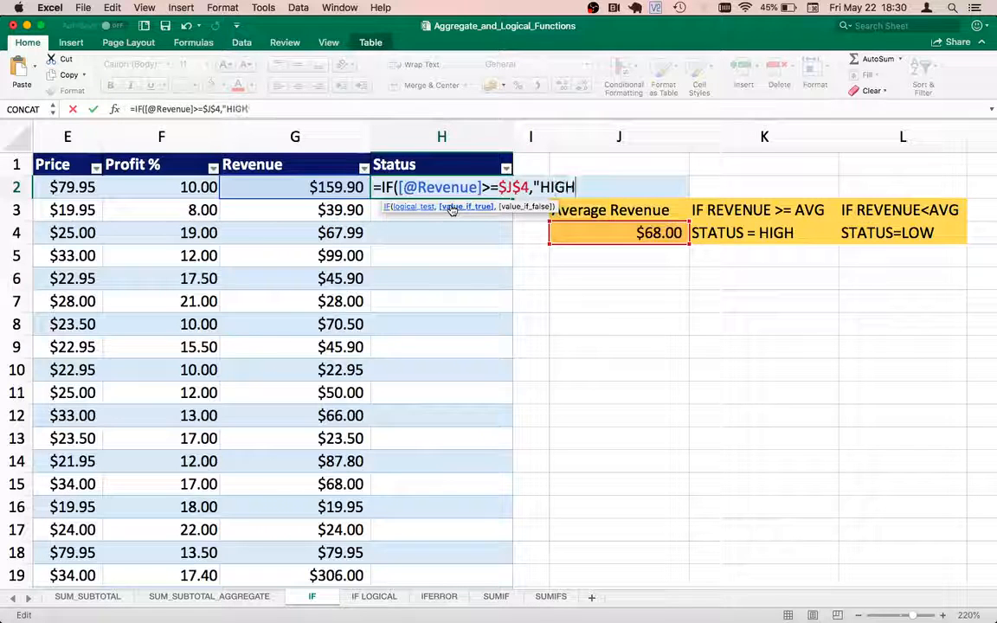
{"action": "type", "text": "\""}
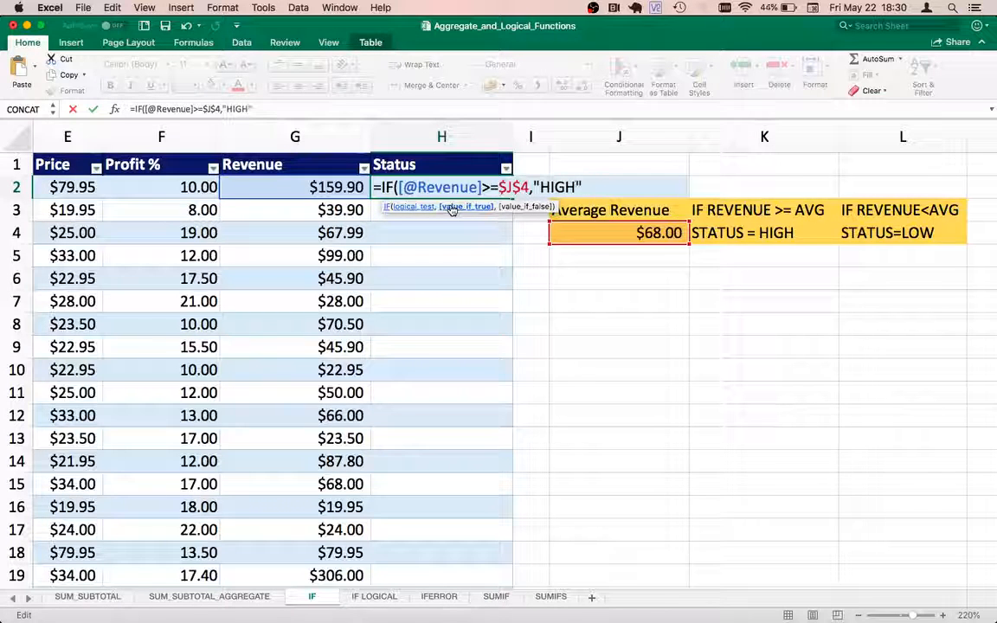
{"action": "type", "text": ","}
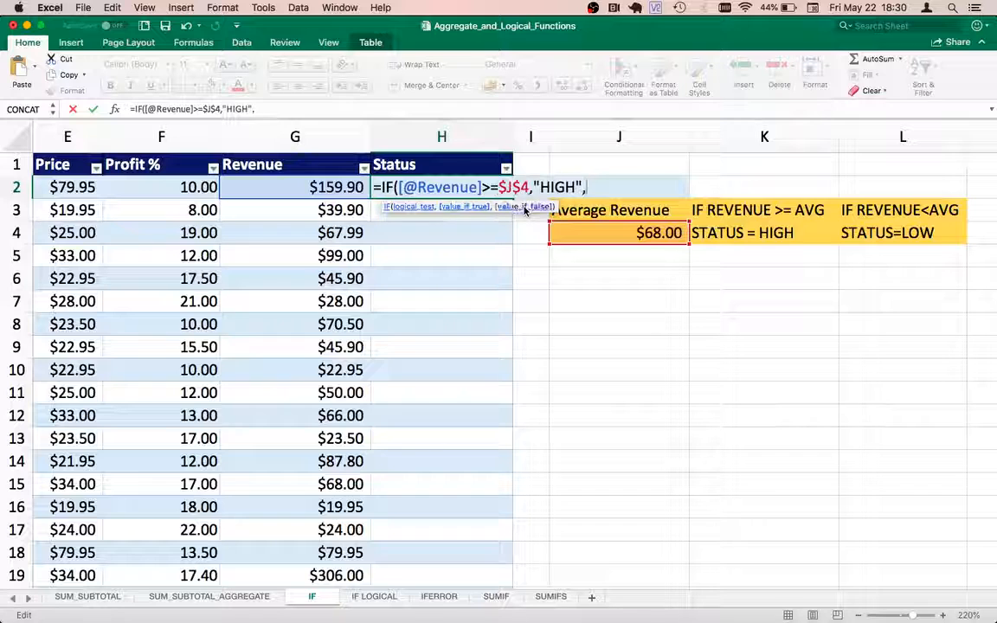
{"action": "type", "text": "\"LOW"}
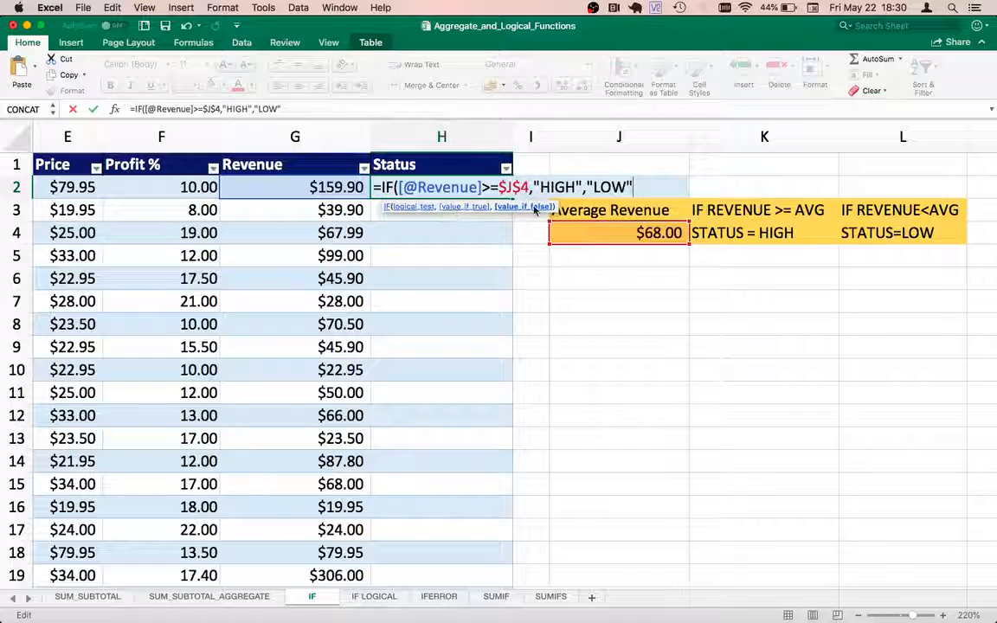
Close the IF formula, enter it to fill the Status column, and check rows 2–4.
{"action": "type", "text": ")"}
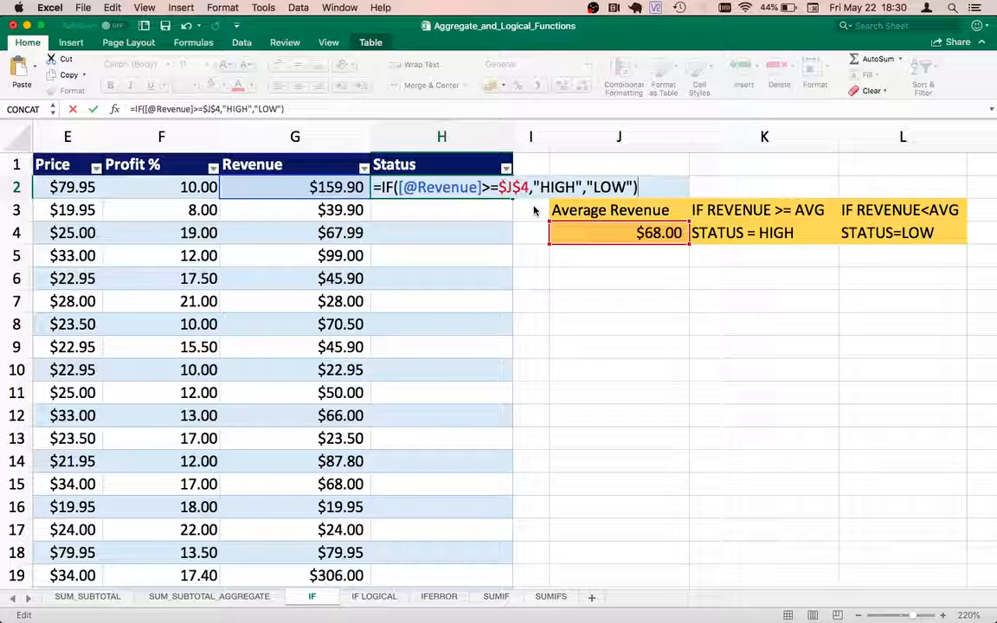
{"action": "key", "text": "Return"}
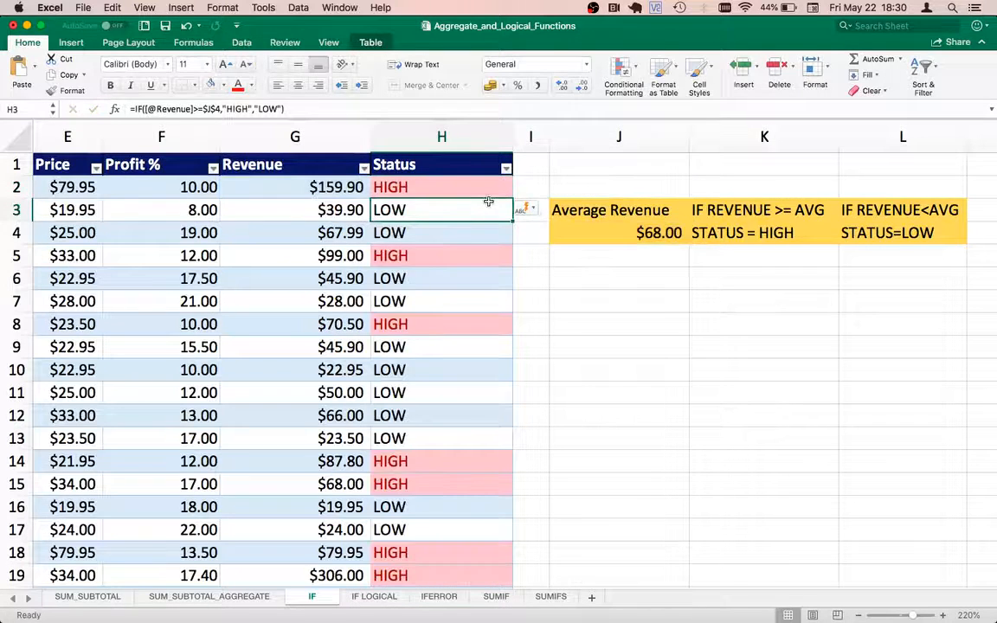
{"action": "left_click", "coordinate": [441, 192]}
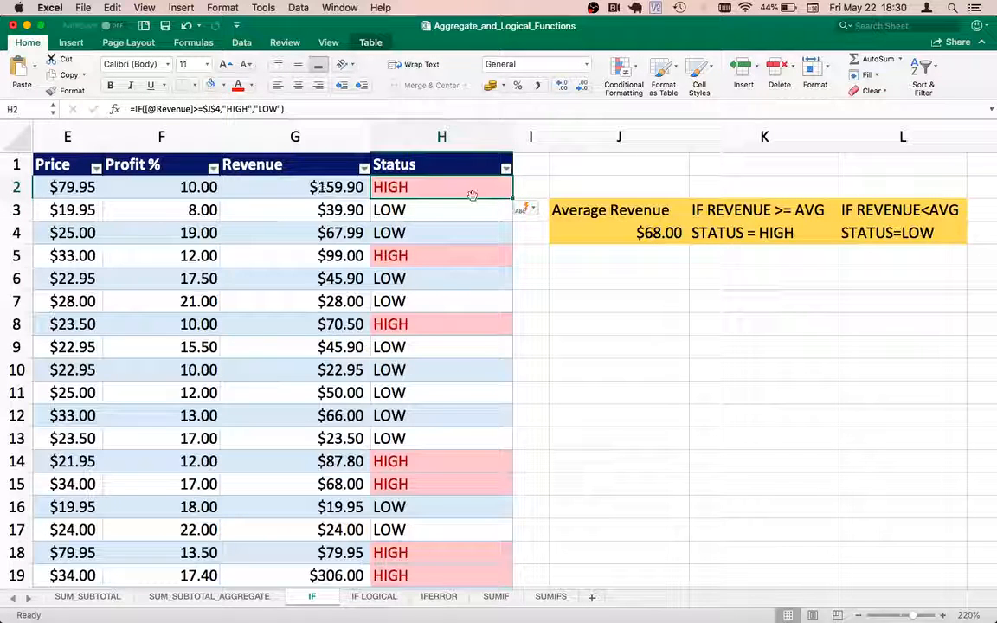
{"action": "left_click", "coordinate": [476, 210]}
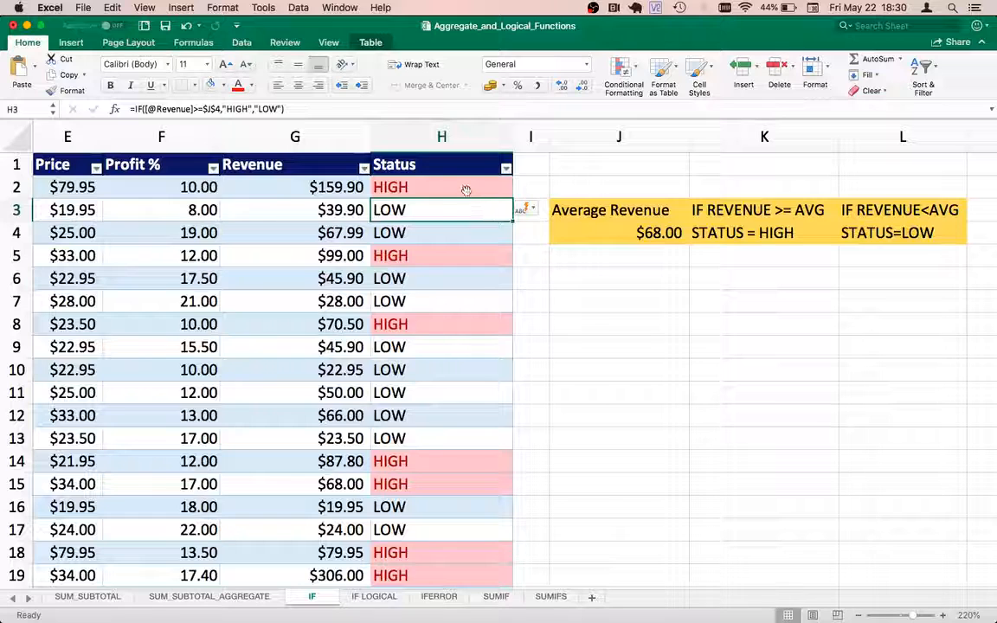
{"action": "left_click", "coordinate": [466, 190]}
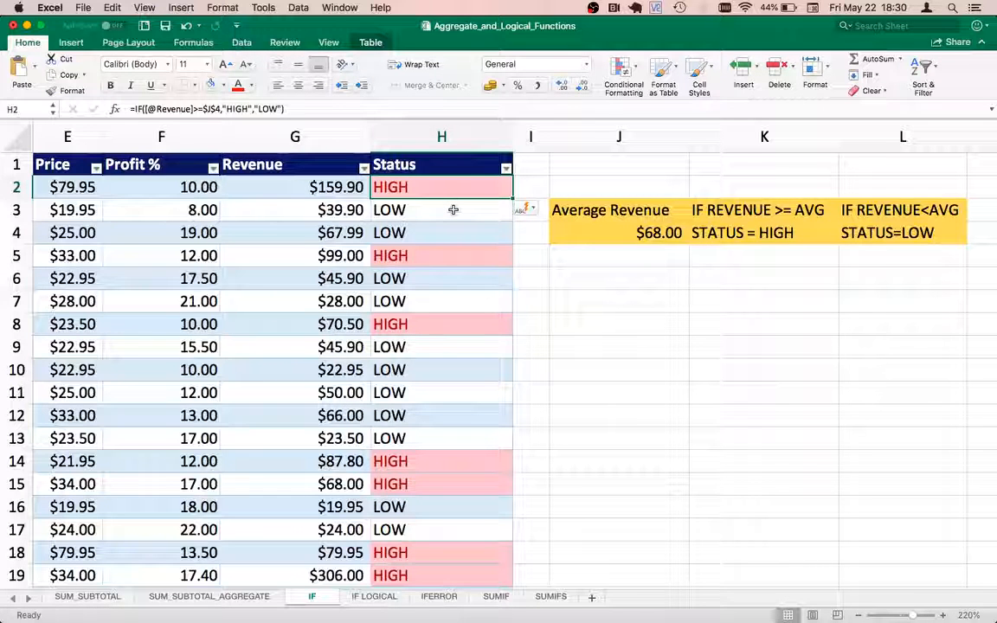
{"action": "key", "text": "Down"}
{"action": "key", "text": "Down"}
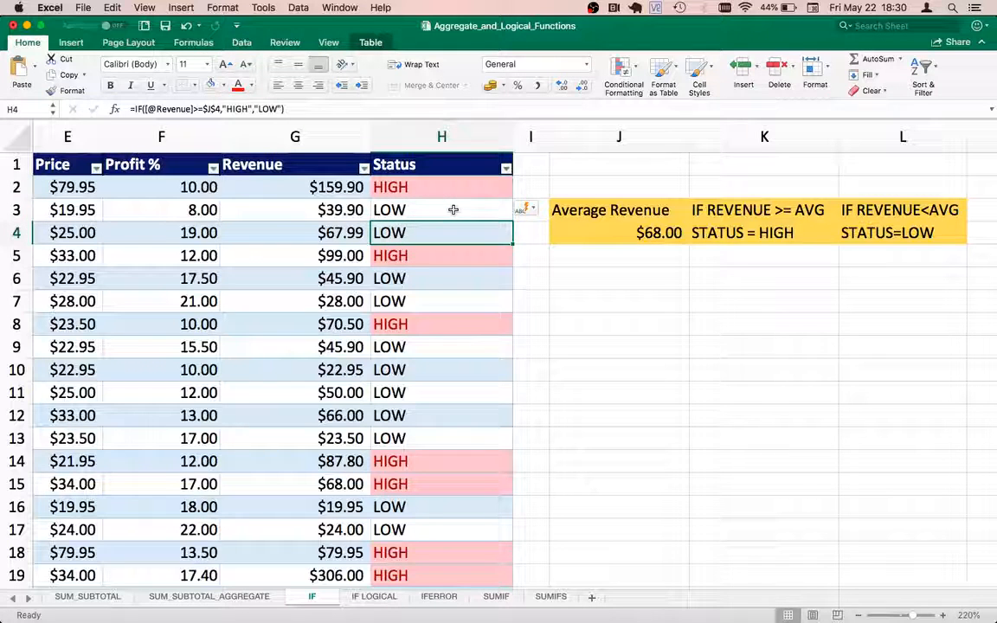
{"action": "key", "text": "Left"}
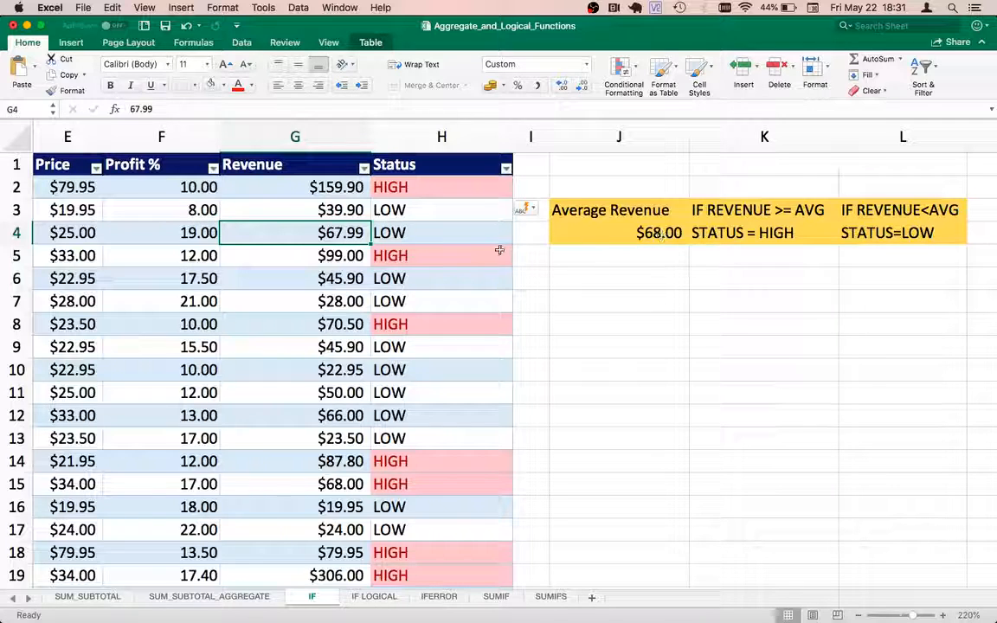
{"action": "left_click", "coordinate": [412, 232]}
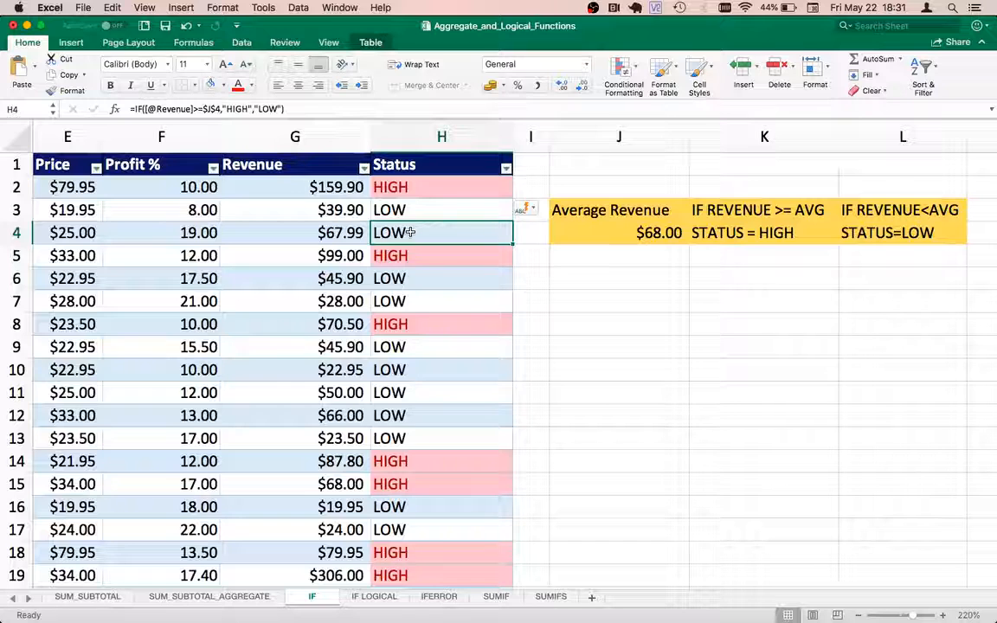
{"action": "key", "text": "Up"}
{"action": "key", "text": "Up"}
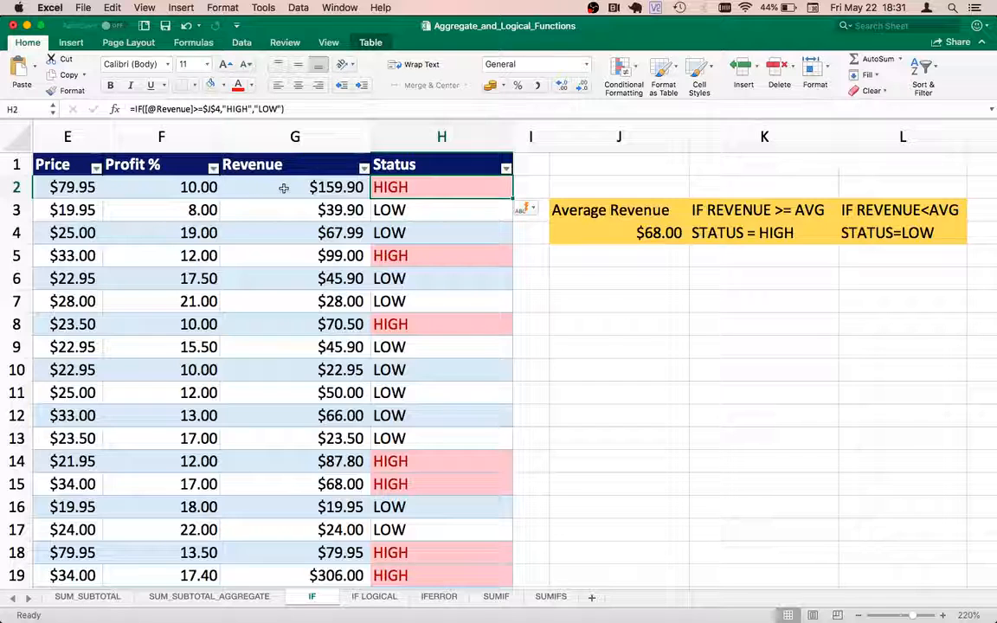
{"action": "double_click", "coordinate": [422, 187]}
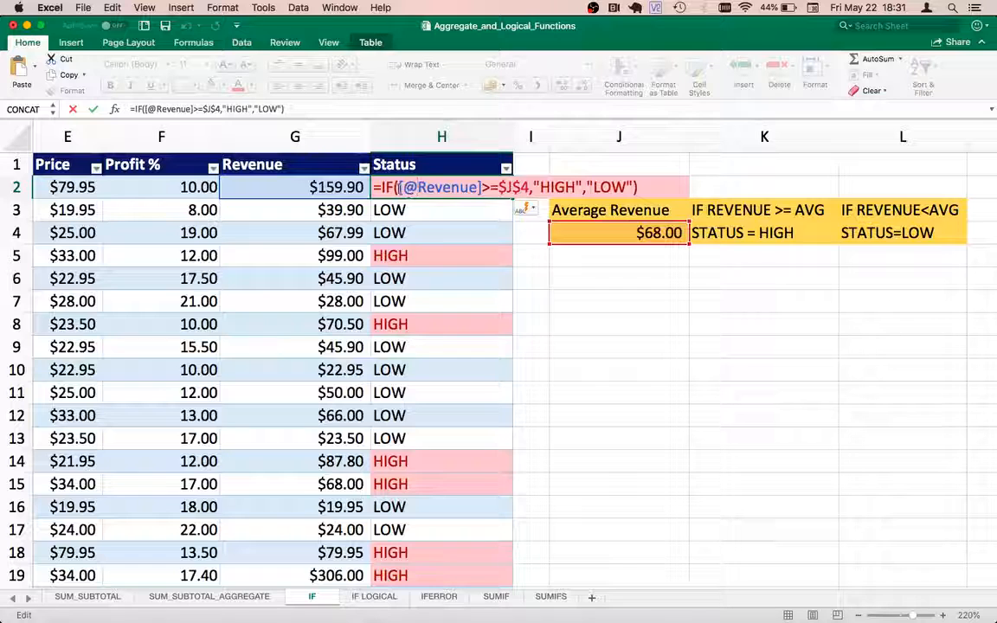
{"action": "left_click", "coordinate": [398, 187]}
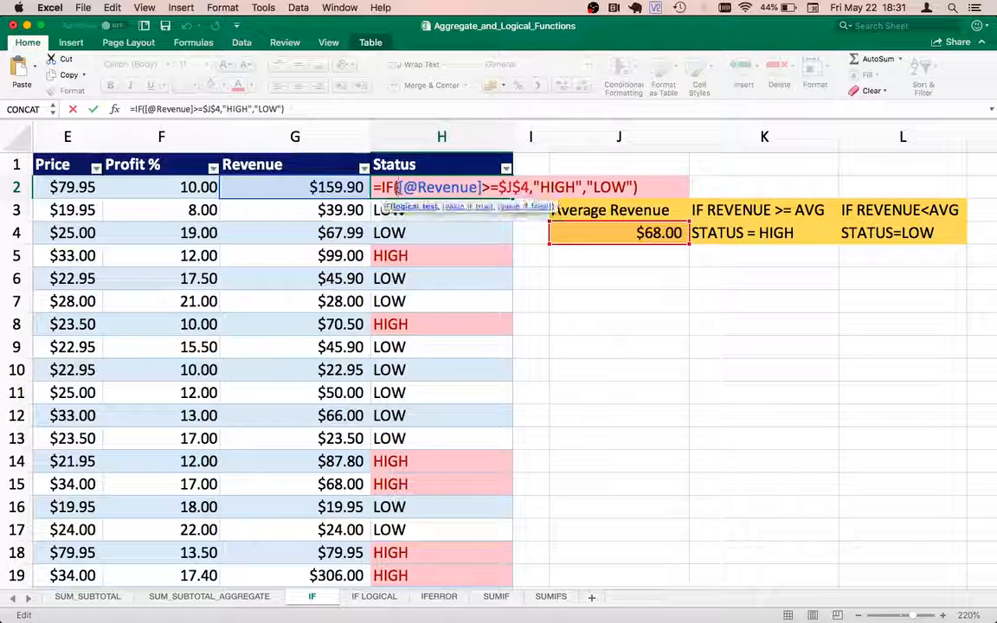
{"action": "type", "text": "ROUN"}
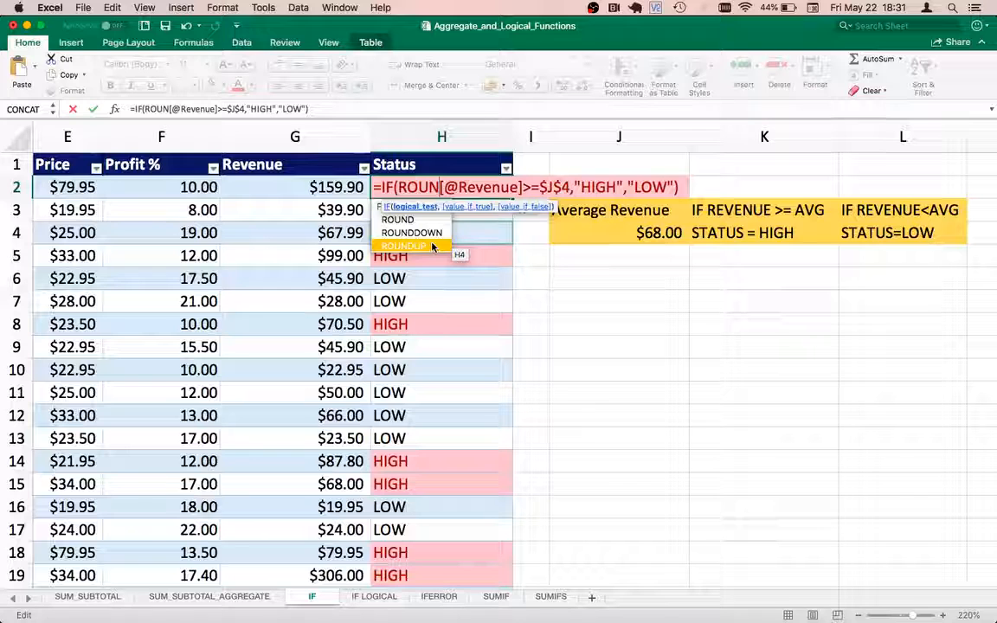
{"action": "double_click", "coordinate": [432, 247]}
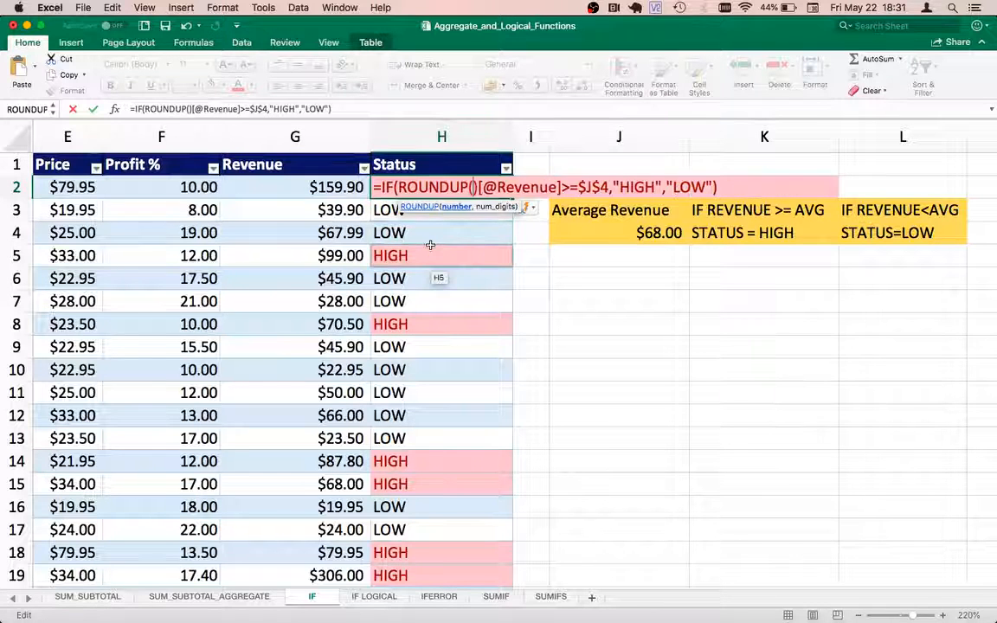
{"action": "key", "text": "Right"}
{"action": "key", "text": "shift+Right"}
{"action": "key", "text": "shift+Right"}
{"action": "key", "text": "shift+Right"}
{"action": "key", "text": "shift+Right"}
{"action": "key", "text": "shift+Right"}
{"action": "key", "text": "shift+Right"}
{"action": "key", "text": "shift+Right"}
{"action": "key", "text": "shift+Right"}
{"action": "key", "text": "shift+Right"}
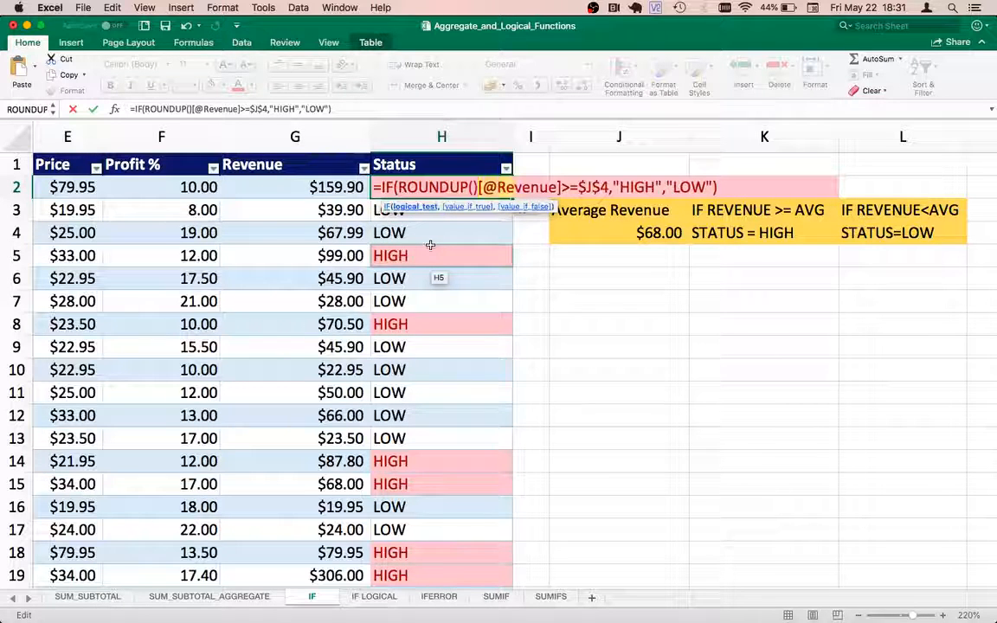
{"action": "key", "text": "super+x"}
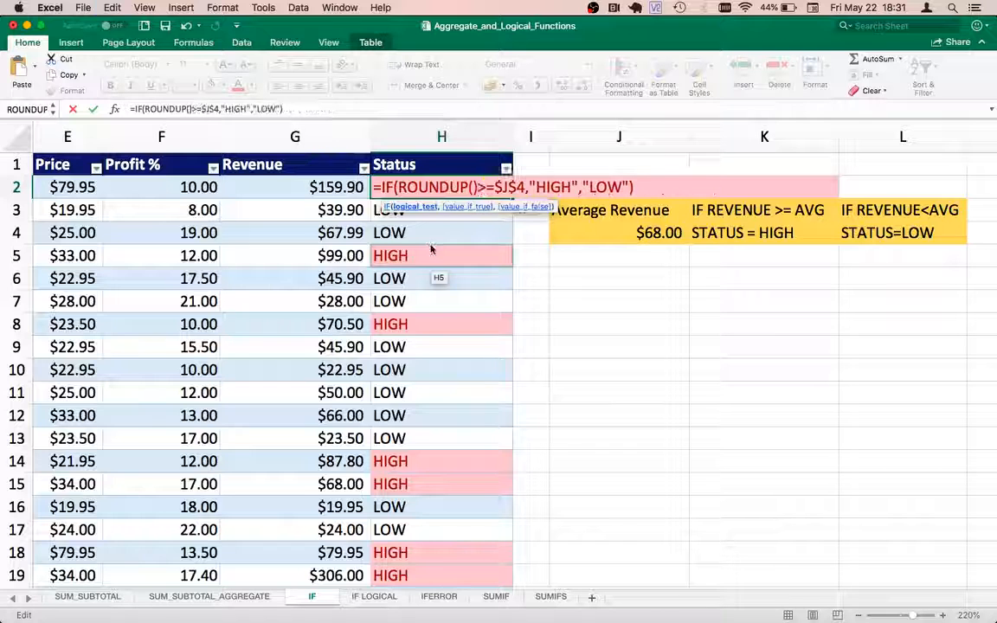
{"action": "key", "text": "Left"}
{"action": "key", "text": "super+v"}
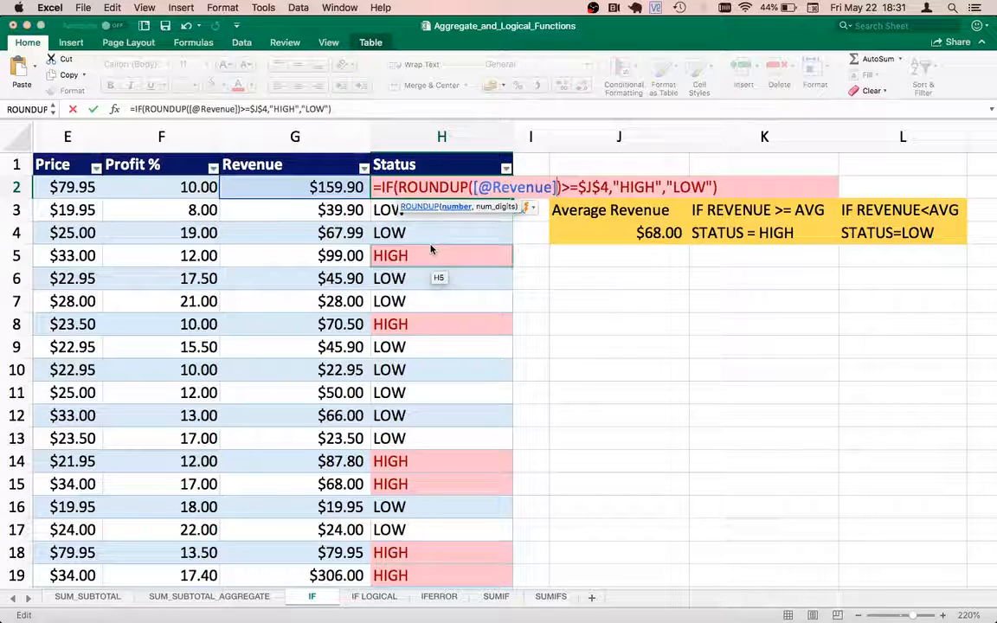
Fix the too-few-arguments error by adding 0 as ROUNDUP's digits, then enter the formula.
{"action": "key", "text": "Return"}
{"action": "left_click", "coordinate": [595, 234]}
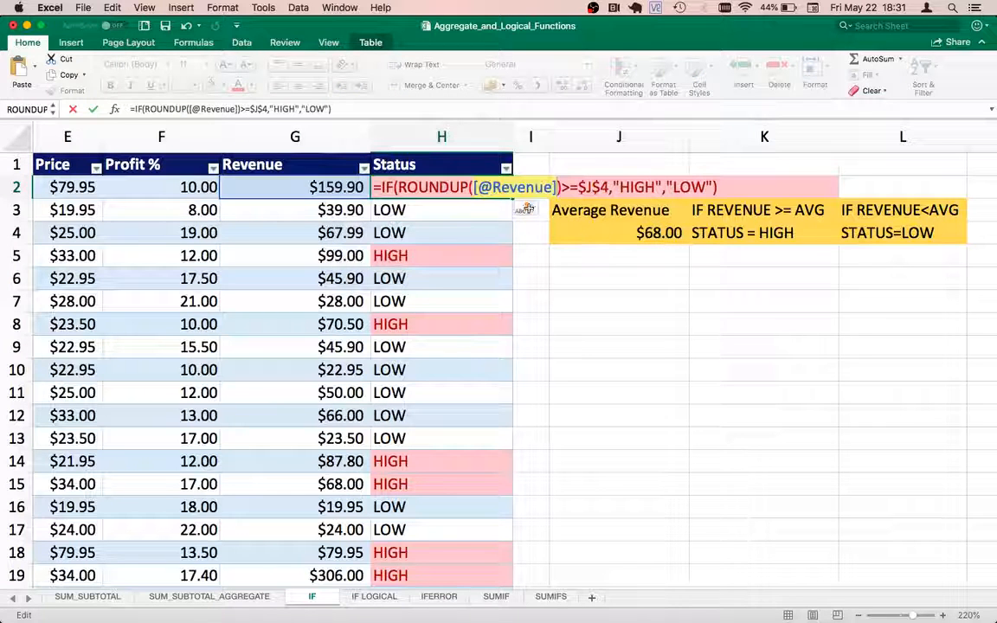
{"action": "left_click", "coordinate": [561, 188]}
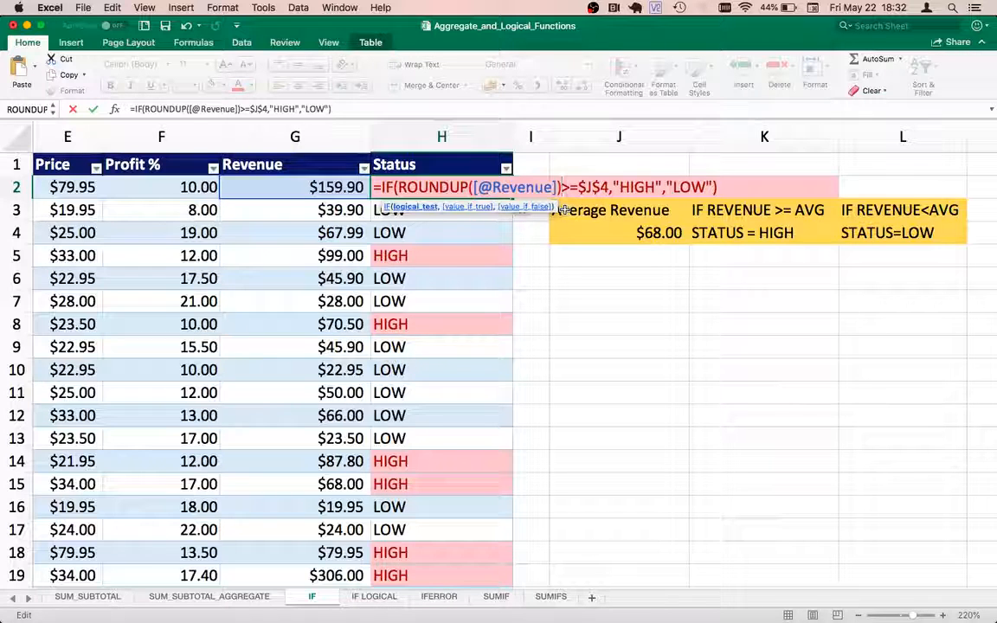
{"action": "key", "text": "Return"}
{"action": "key", "text": "Return"}
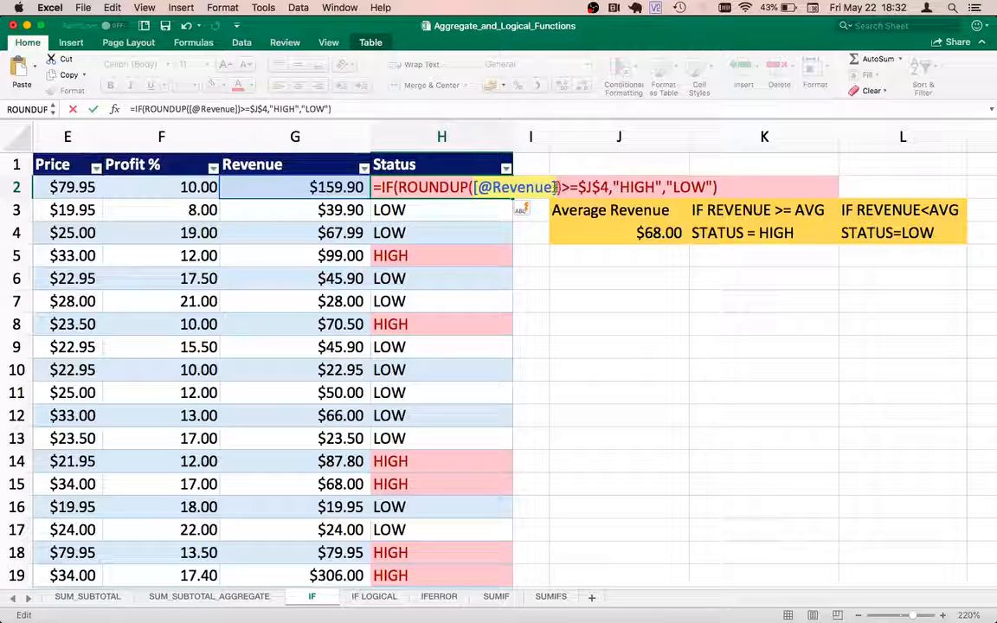
{"action": "left_click", "coordinate": [556, 187]}
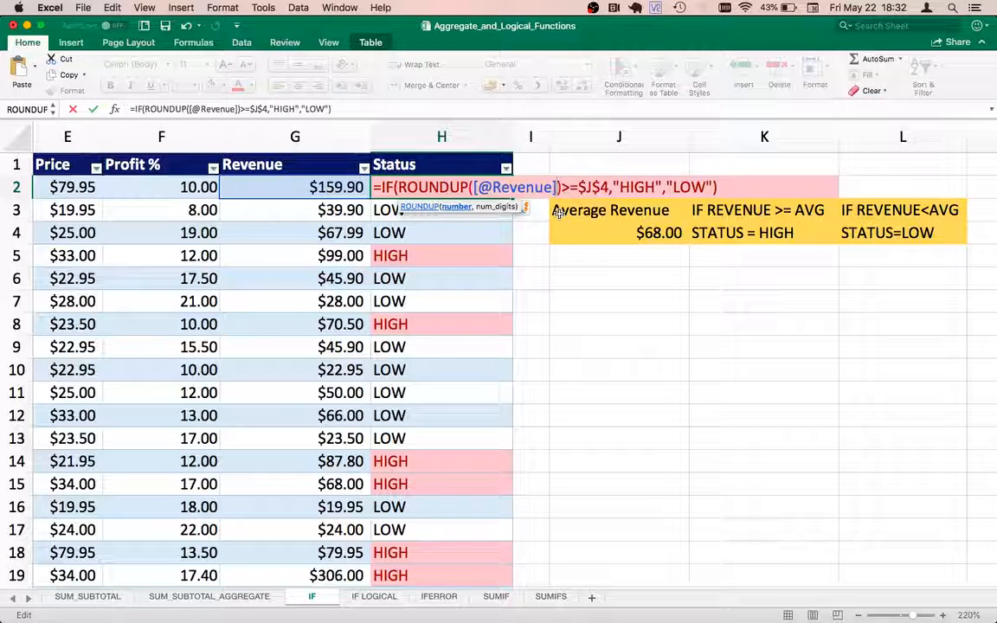
{"action": "type", "text": ","}
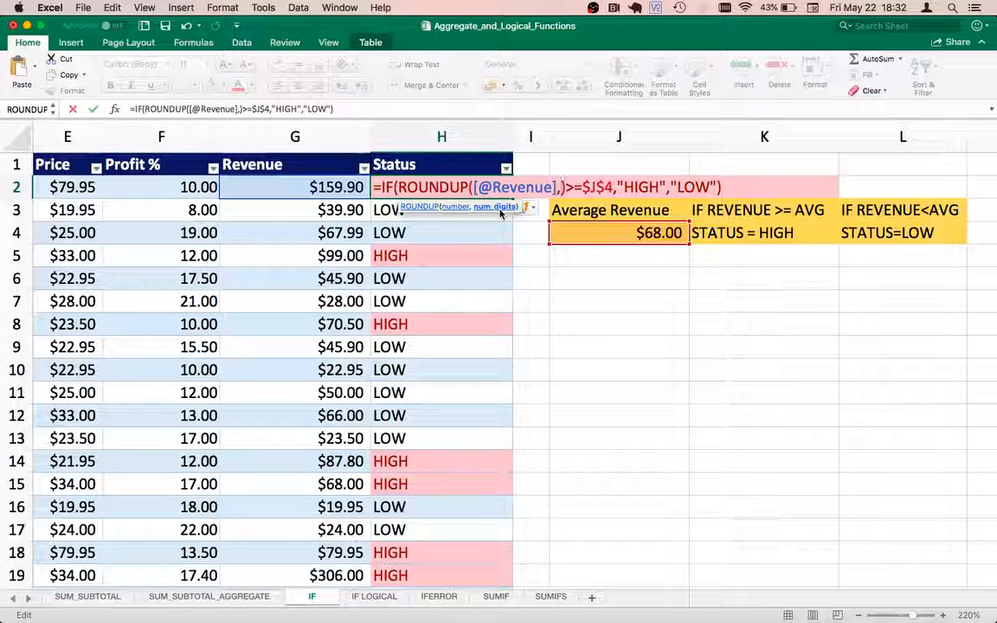
{"action": "type", "text": "0"}
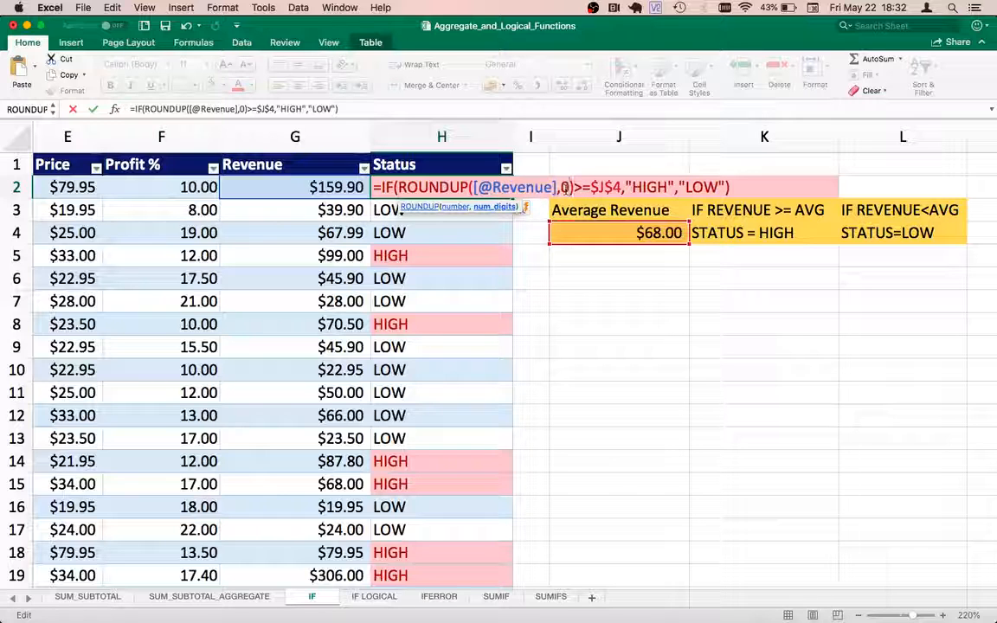
{"action": "key", "text": "Return"}
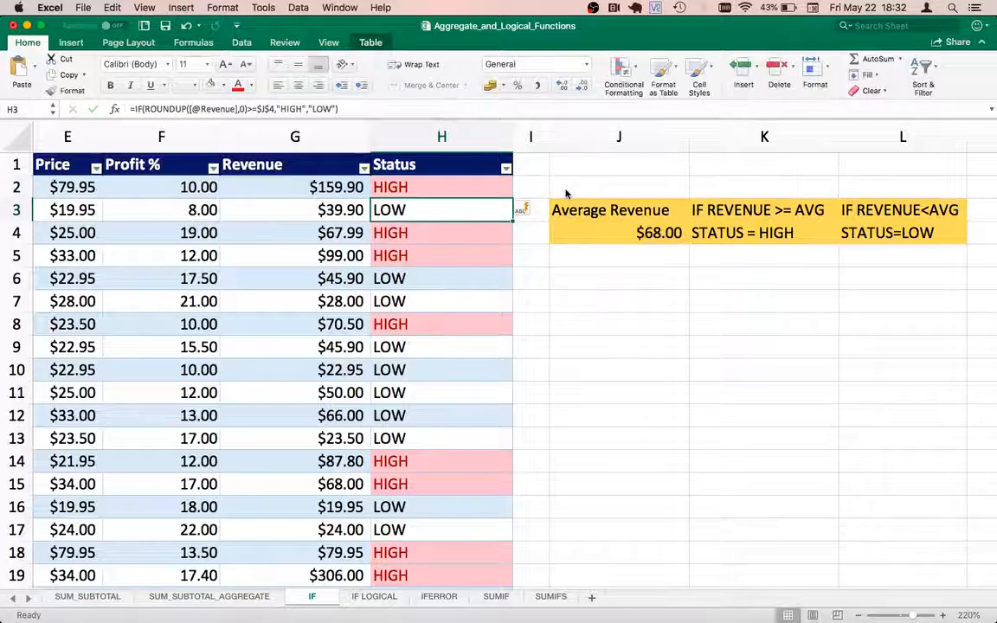
Compare row 4's 67.99 Revenue with its Status result.
{"action": "left_click", "coordinate": [483, 188]}
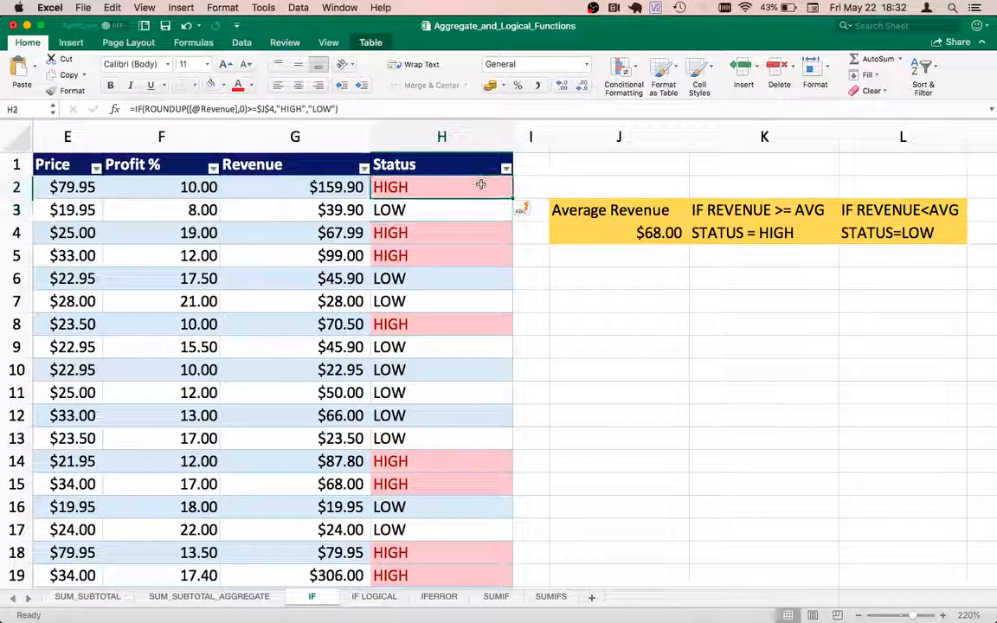
{"action": "left_click", "coordinate": [328, 239]}
{"action": "key", "text": "Right"}
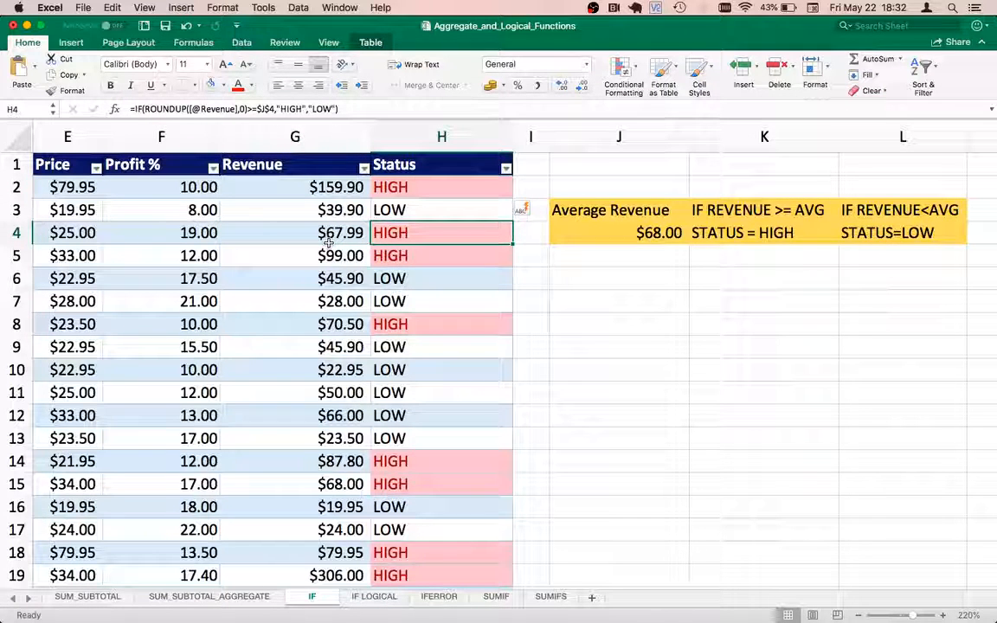
{"action": "key", "text": "Left"}
{"action": "key", "text": "Right"}
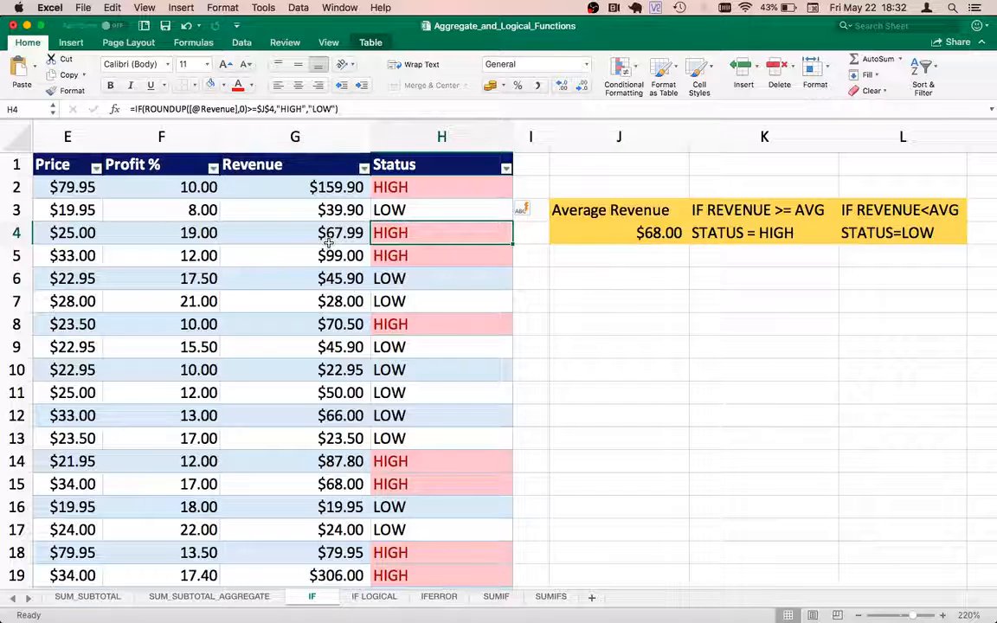
{"action": "key", "text": "Left"}
{"action": "key", "text": "Right"}
{"action": "key", "text": "Left"}
{"action": "key", "text": "Right"}
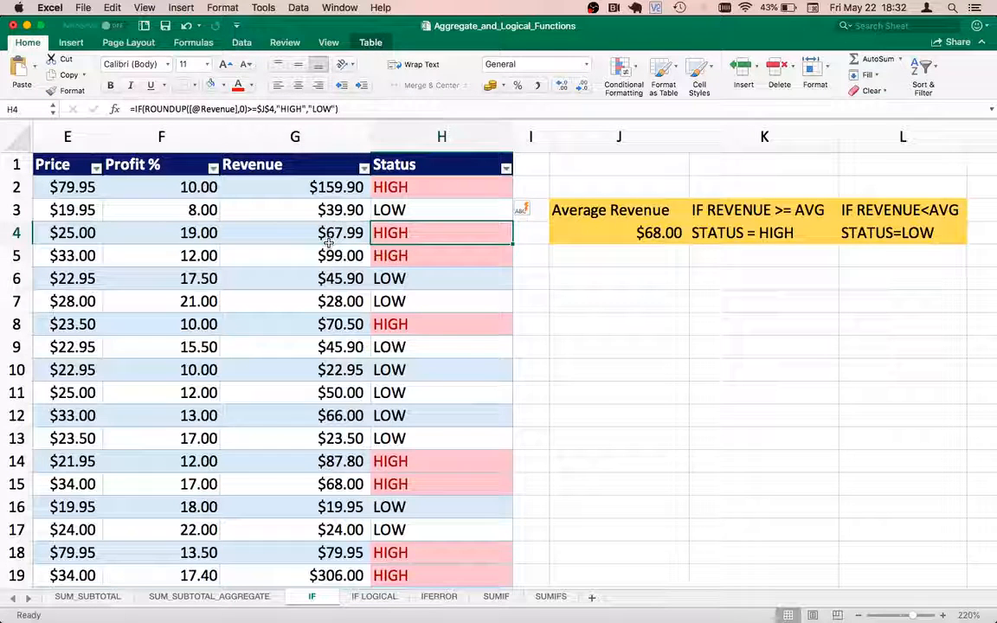
{"action": "key", "text": "Left"}
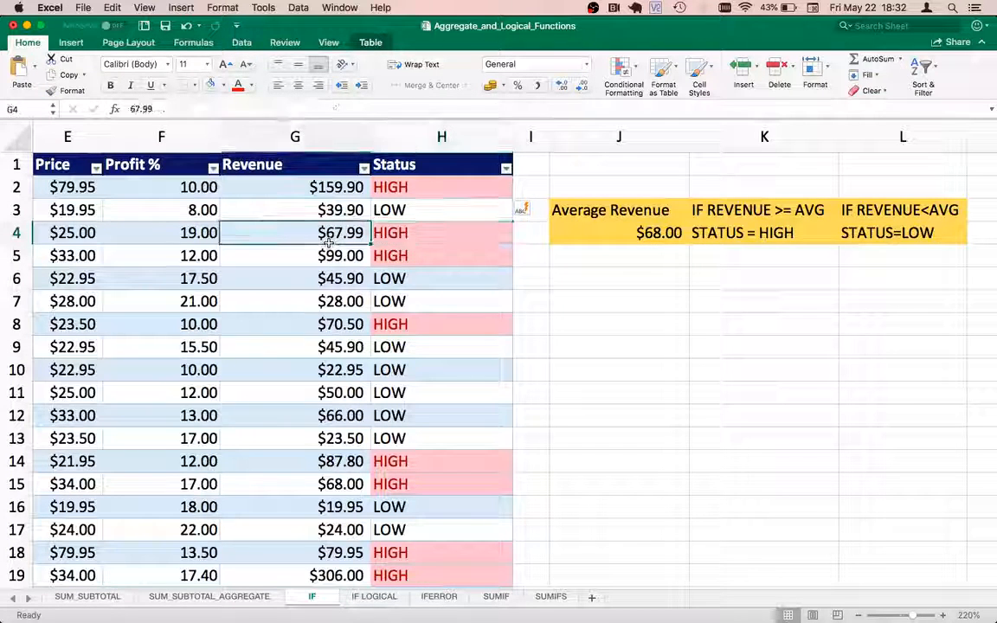
Check the Status results in rows 3–4, then open the H2 formula for editing.
{"action": "key", "text": "Right"}
{"action": "key", "text": "Up"}
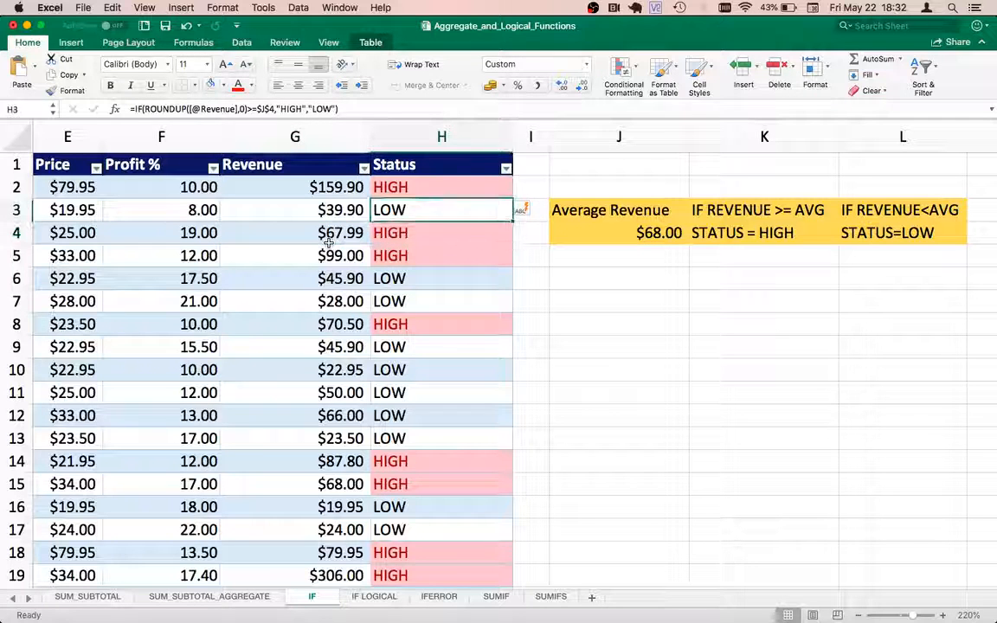
{"action": "key", "text": "Up"}
{"action": "key", "text": "Up"}
{"action": "key", "text": "Down"}
{"action": "key", "text": "Down"}
{"action": "key", "text": "Down"}
{"action": "key", "text": "Right"}
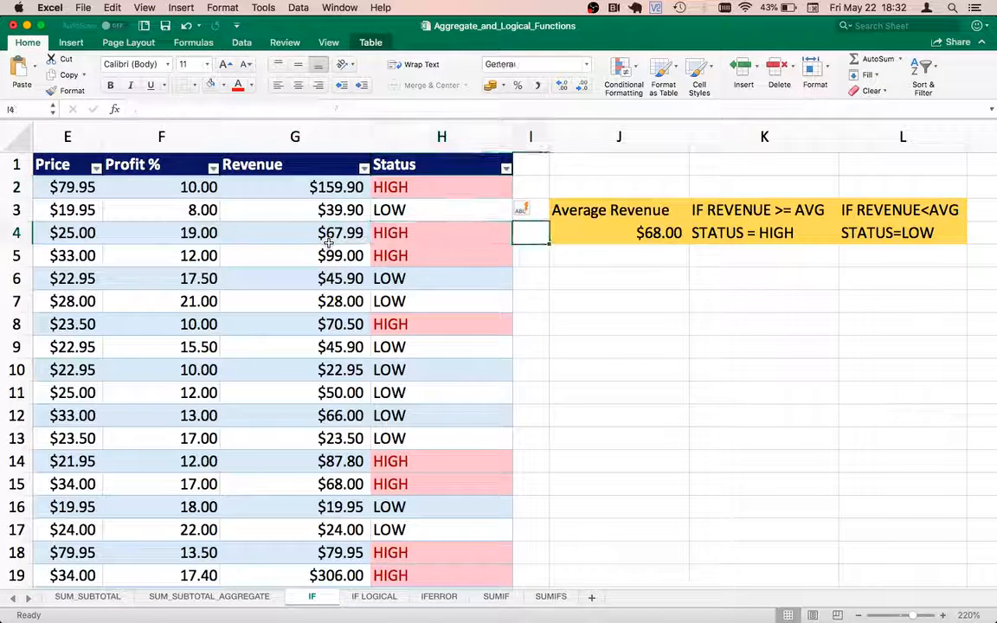
{"action": "left_click", "coordinate": [435, 187]}
{"action": "double_click", "coordinate": [435, 187]}
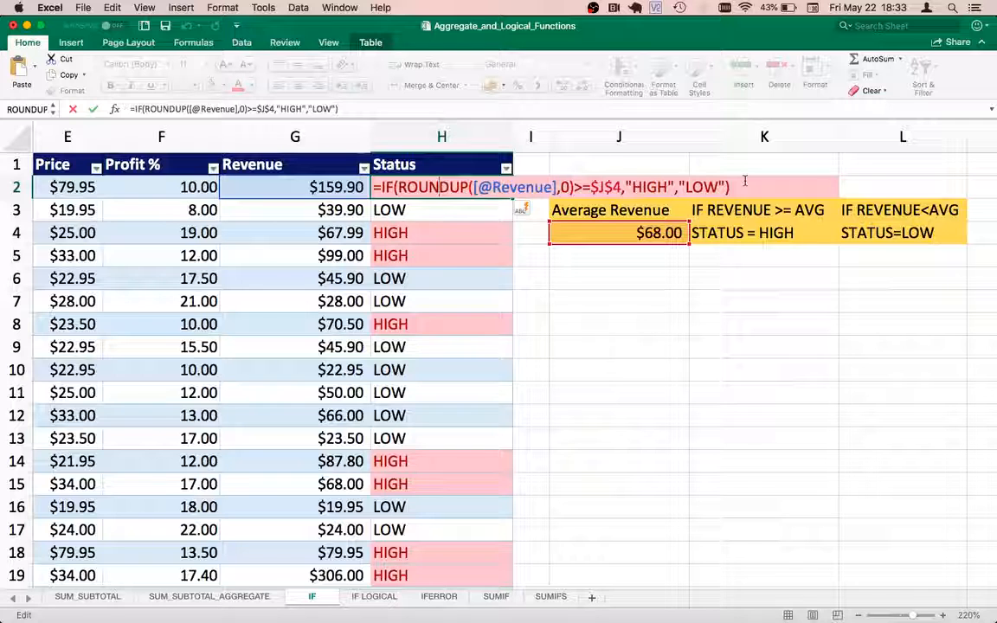
Finish the formula edit and delete rows 9 through 15 from the sales table.
{"action": "key", "text": "Return"}
{"action": "left_click", "coordinate": [616, 395]}
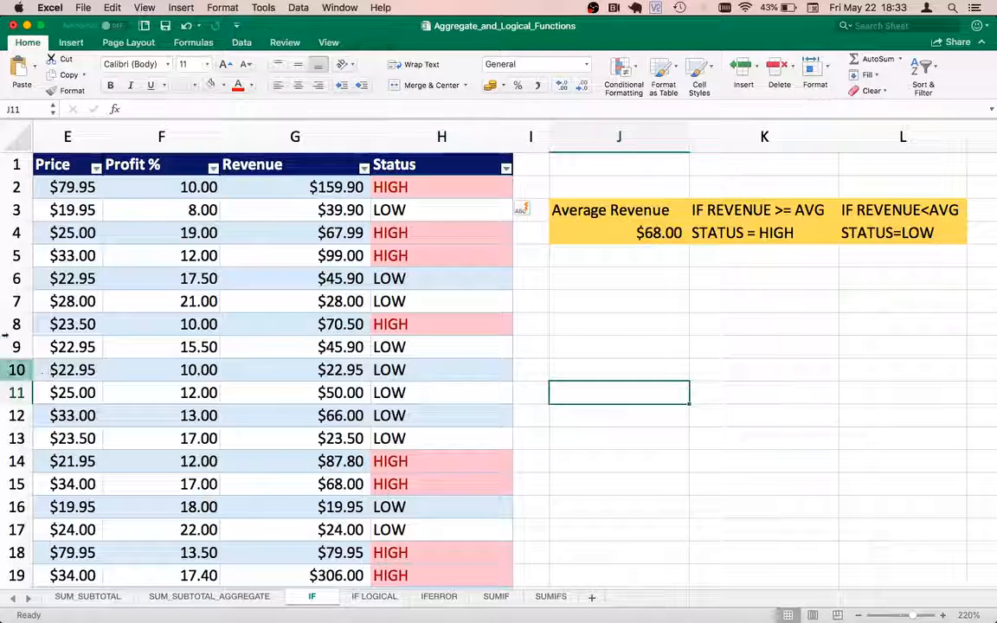
{"action": "left_click_drag", "start_coordinate": [10, 346], "coordinate": [5, 489]}
{"action": "right_click", "coordinate": [7, 446]}
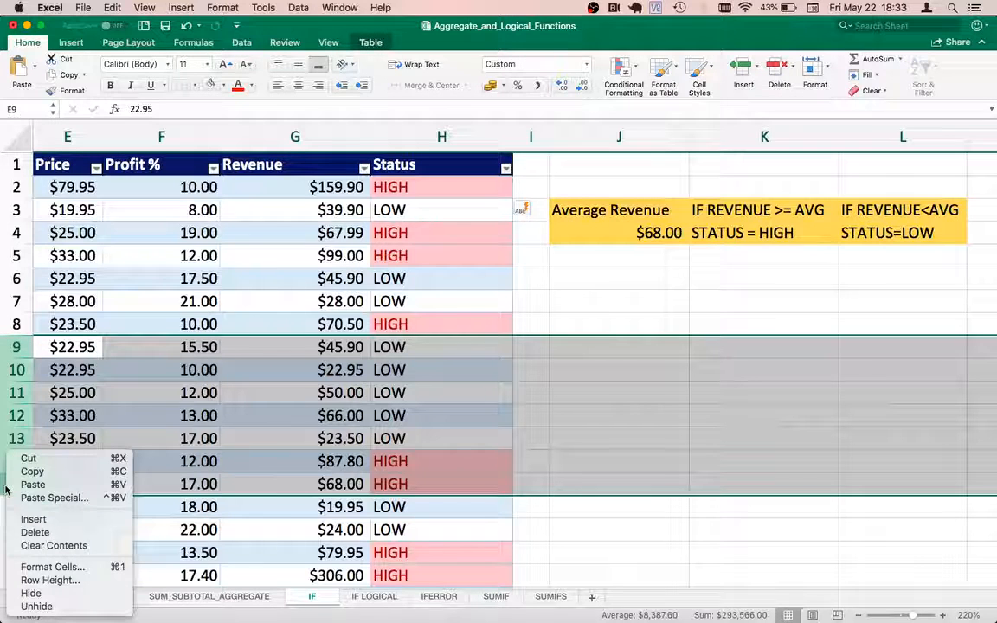
{"action": "left_click", "coordinate": [35, 533]}
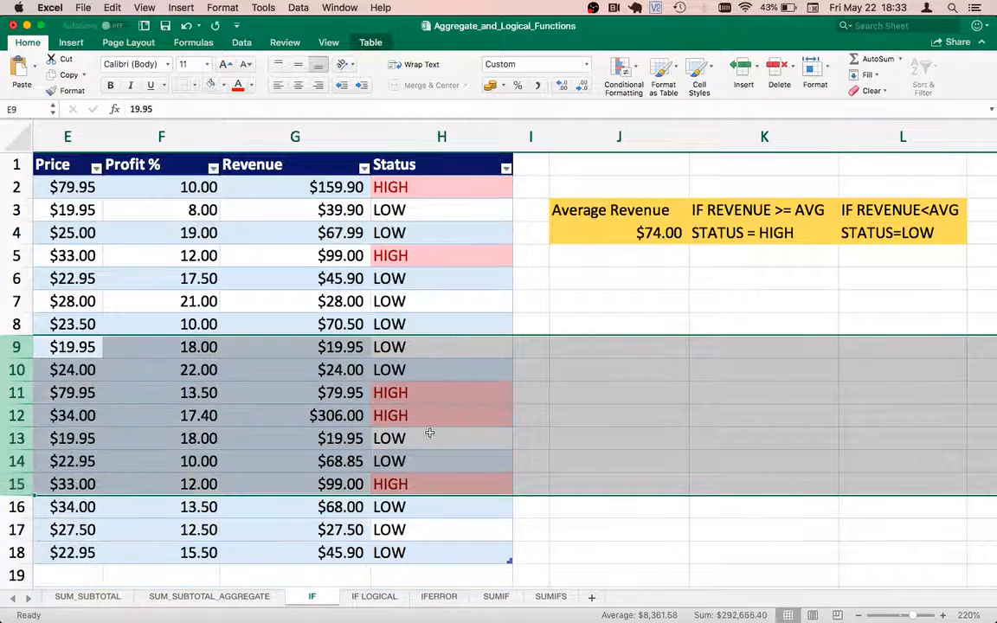
Check the recalculated $74.00 average in J4 and the updated Status values.
{"action": "left_click", "coordinate": [639, 301]}
{"action": "left_click", "coordinate": [614, 233]}
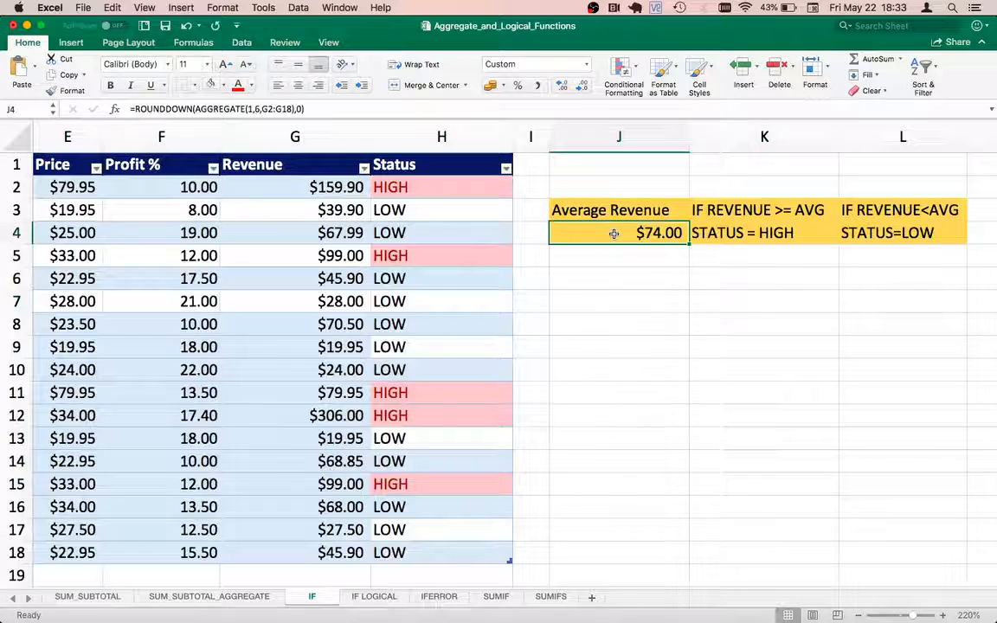
{"action": "left_click", "coordinate": [405, 191]}
{"action": "key", "text": "Down"}
{"action": "key", "text": "Down"}
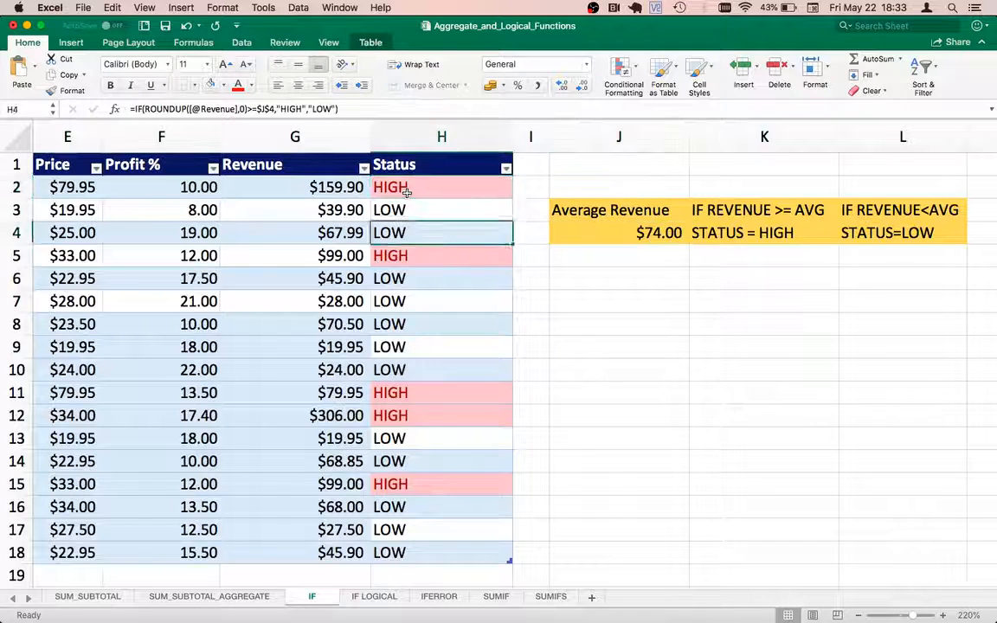
{"action": "key", "text": "Down"}
{"action": "key", "text": "Down"}
{"action": "key", "text": "Down"}
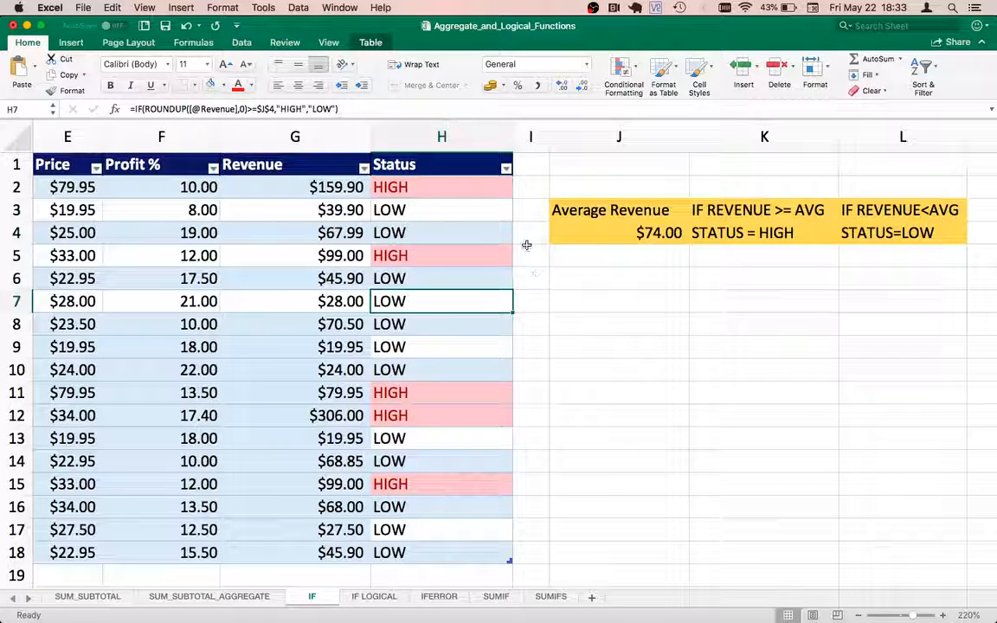
{"action": "left_click", "coordinate": [441, 234]}
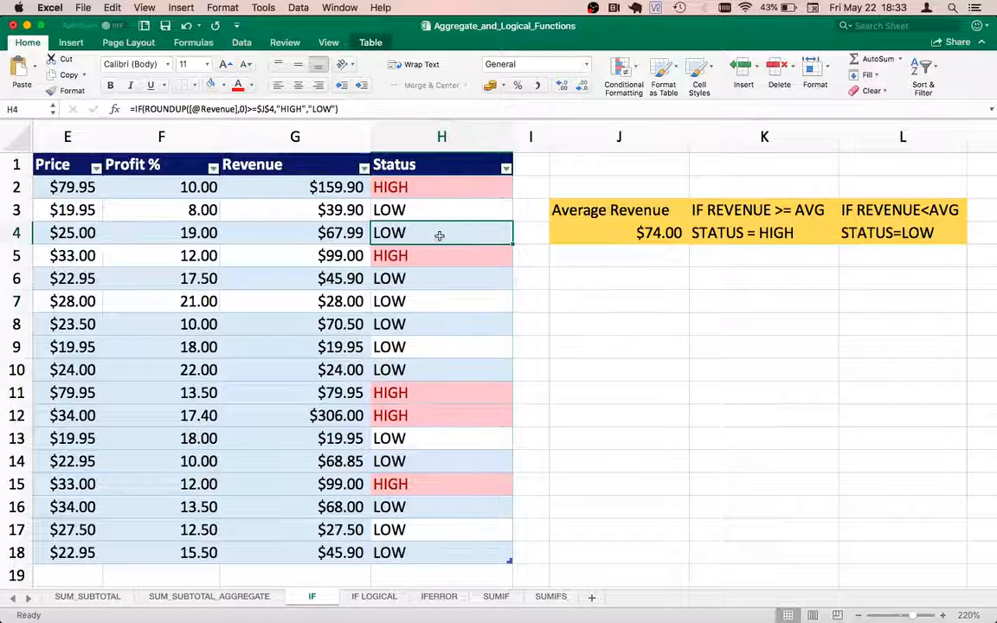
{"action": "left_click", "coordinate": [581, 230]}
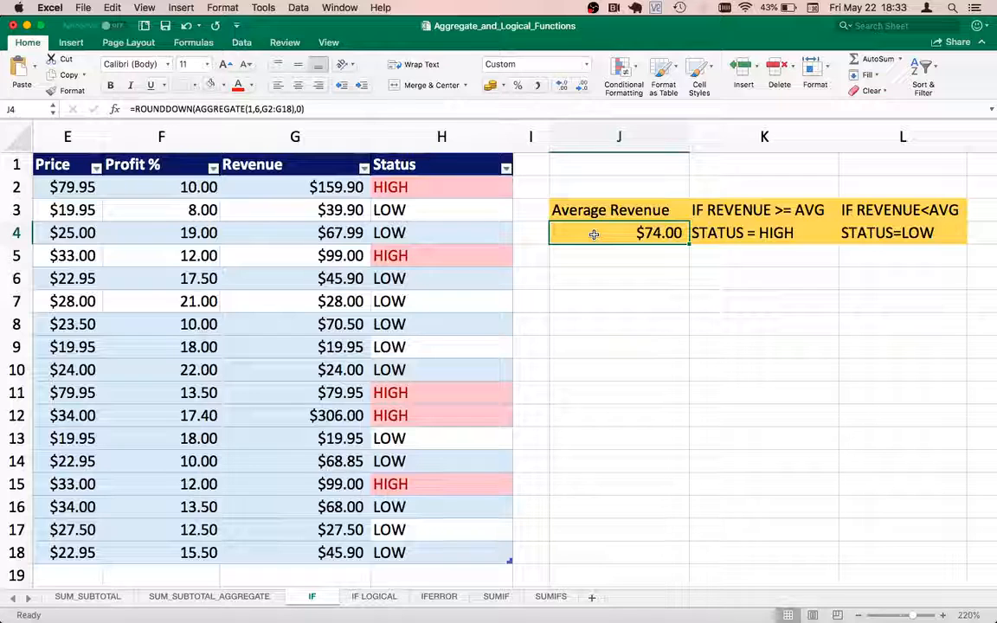
{"action": "key", "text": "Left"}
{"action": "key", "text": "Left"}
{"action": "key", "text": "Right"}
{"action": "key", "text": "Down"}
{"action": "key", "text": "Down"}
{"action": "key", "text": "Right"}
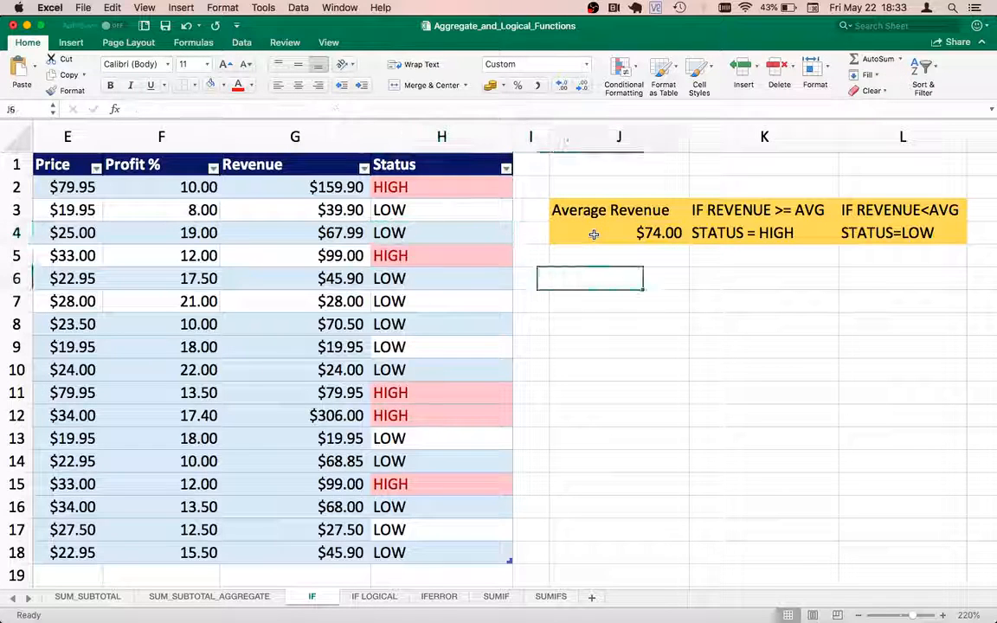